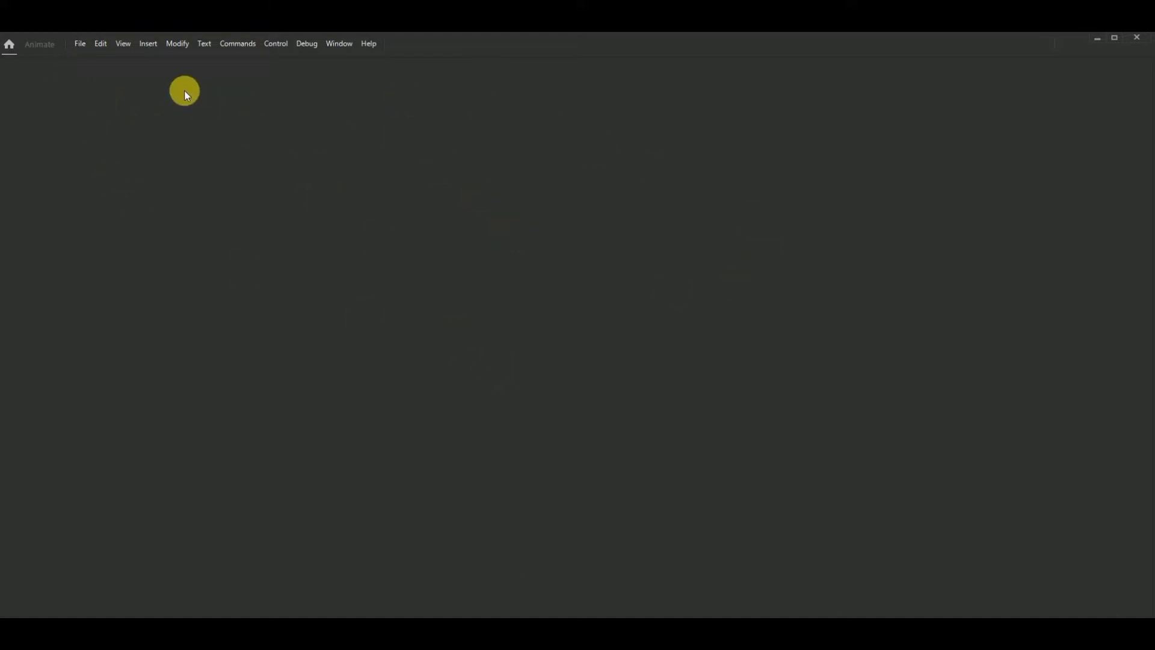
- Create a new HD character animation document, 1280 x 720 at 30 fps, on the ActionScript 3.0 platform
{"action": "left_click", "coordinate": [80, 46]}
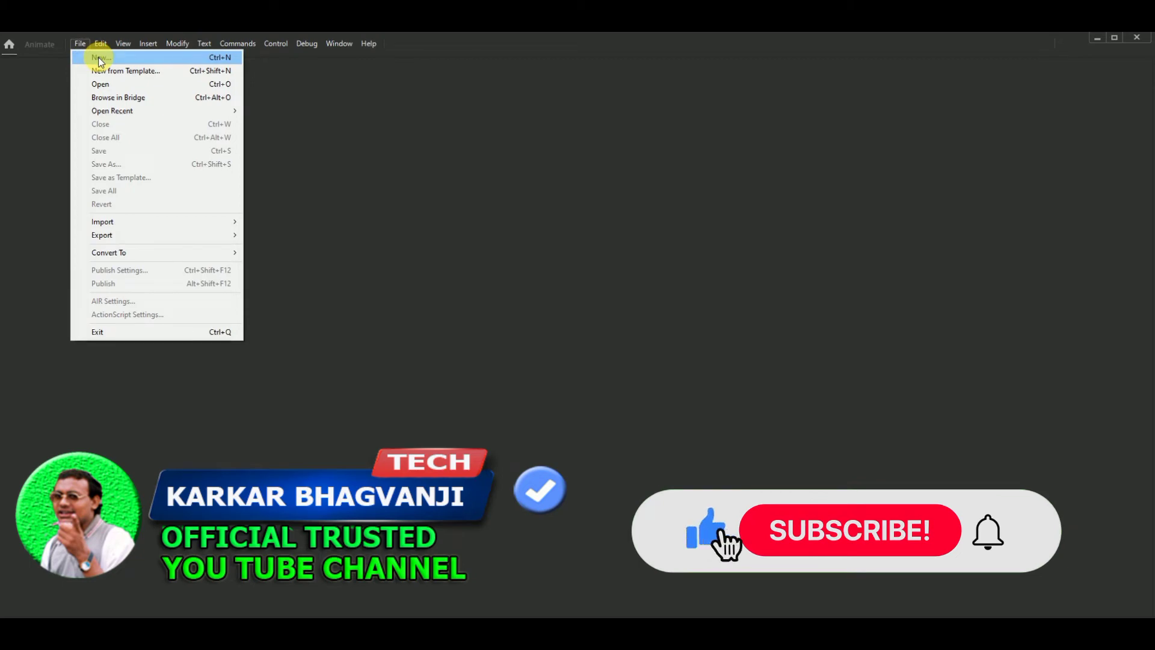
{"action": "left_click", "coordinate": [98, 57]}
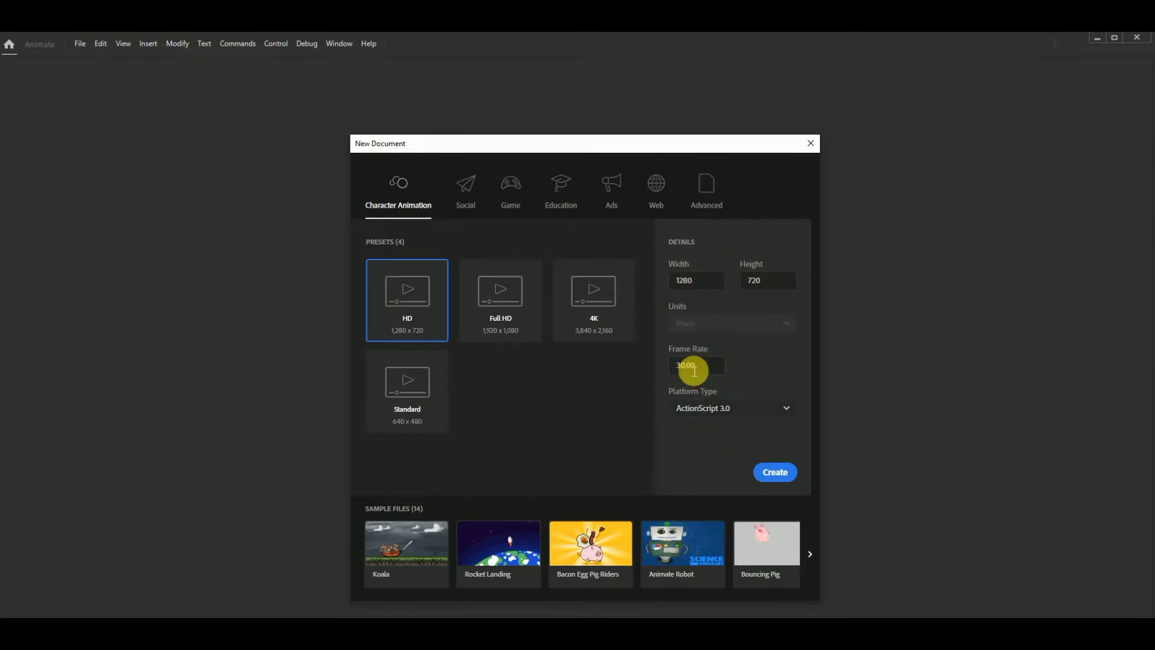
{"action": "left_click", "coordinate": [775, 474]}
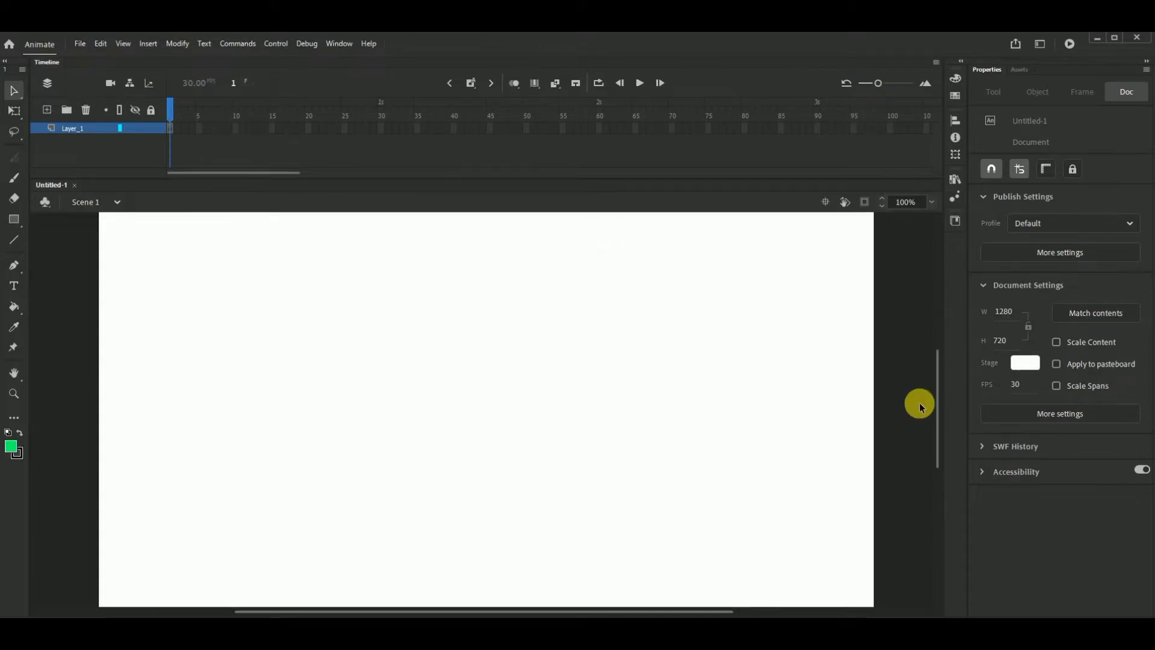
- Switch the workspace layout to Basic
{"action": "left_click", "coordinate": [341, 42]}
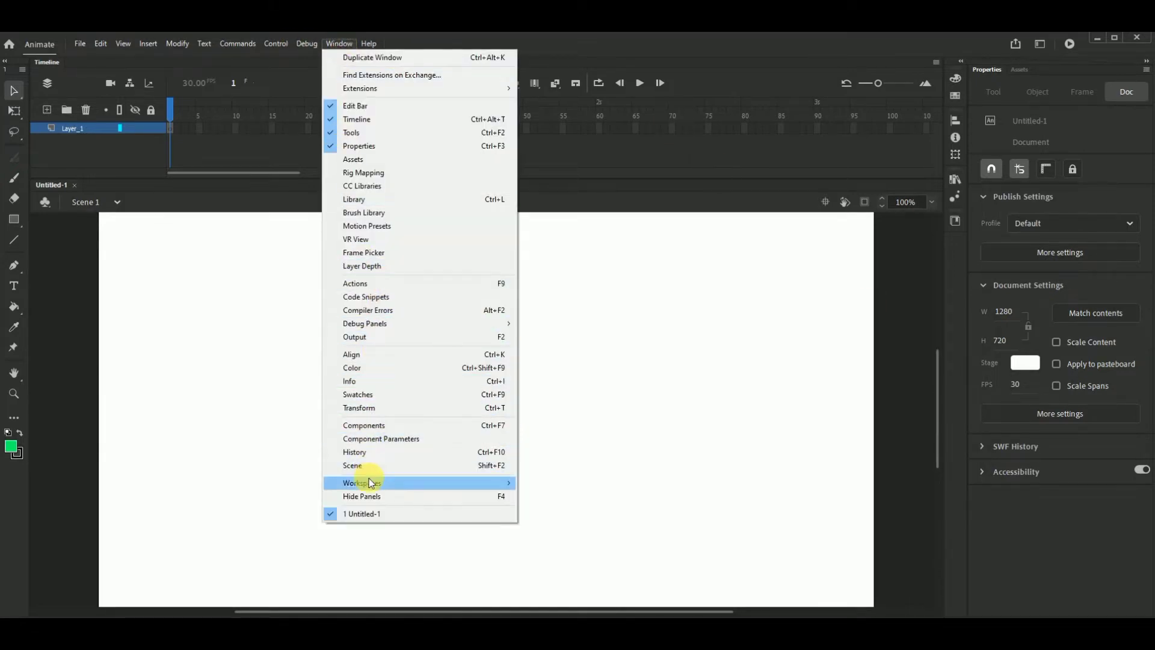
{"action": "mouse_move", "coordinate": [369, 483]}
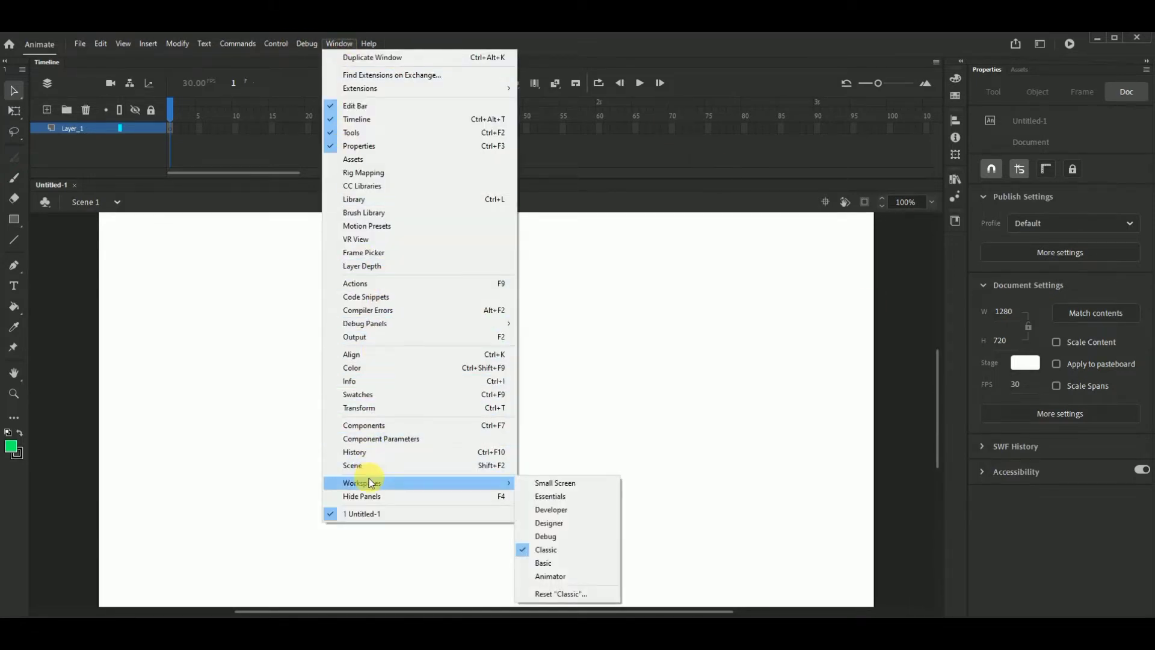
{"action": "left_click", "coordinate": [549, 566]}
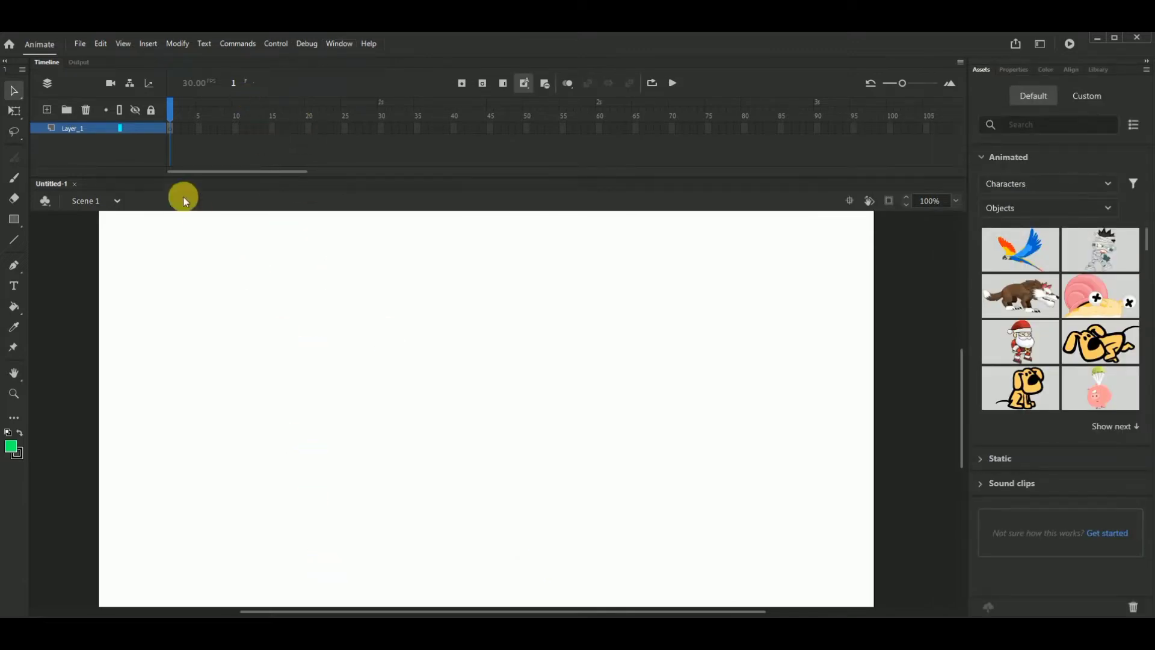
- Move the Timeline panel from above the stage to below it
{"action": "left_click_drag", "start_coordinate": [335, 60], "coordinate": [121, 507]}
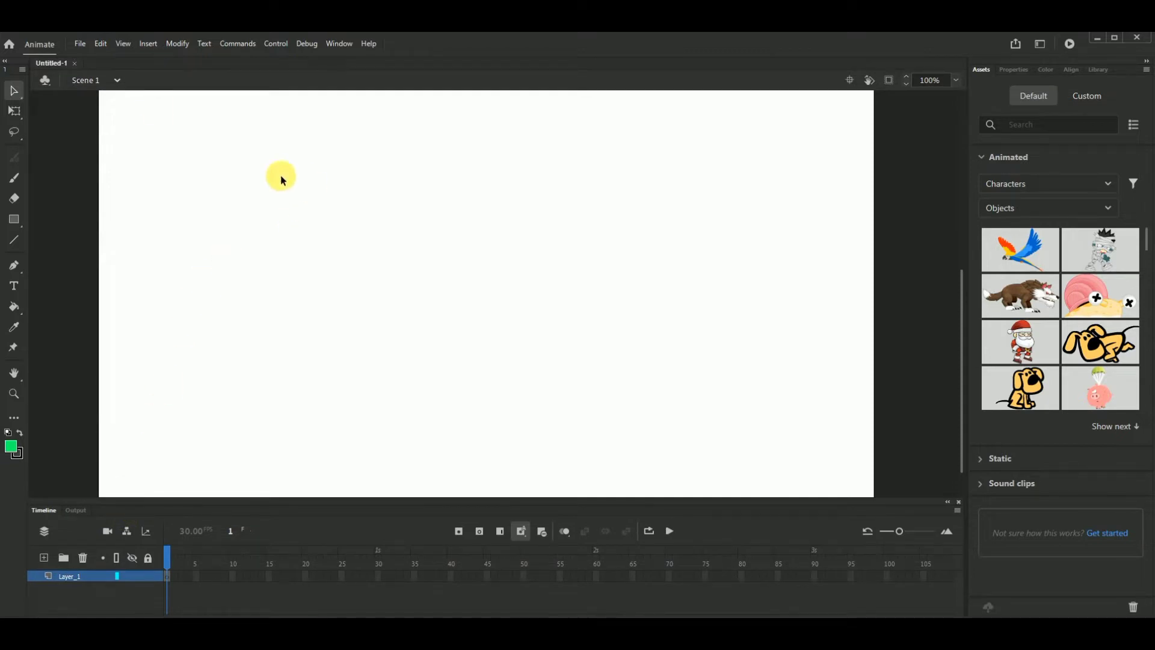
{"action": "left_click", "coordinate": [350, 44]}
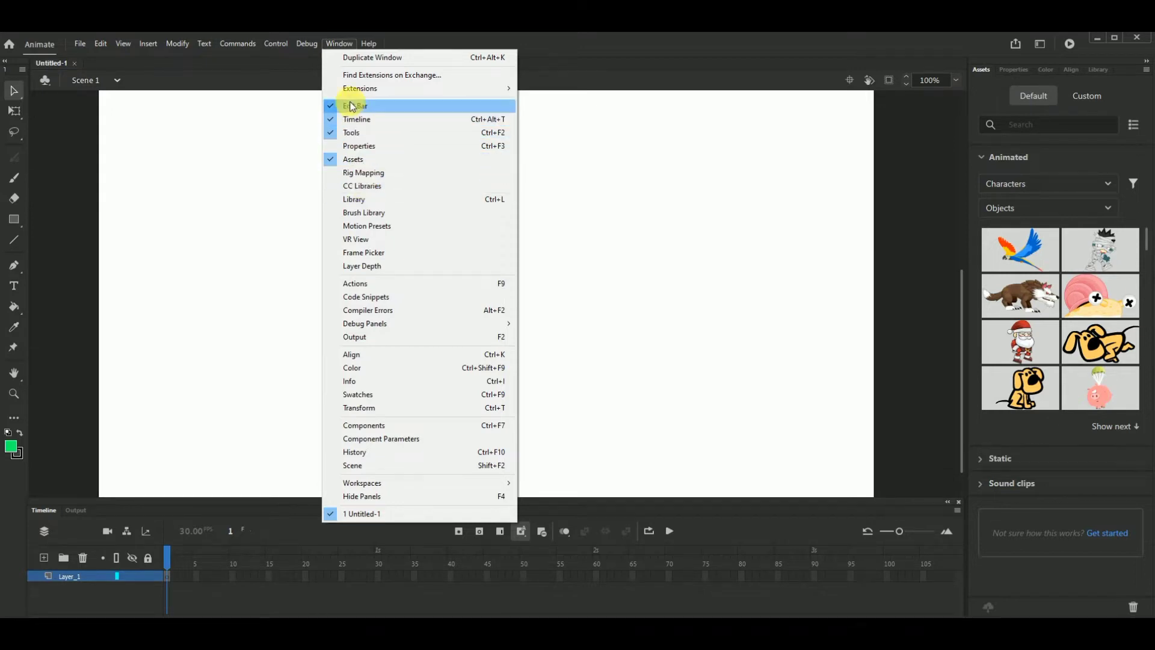
{"action": "left_click", "coordinate": [420, 40]}
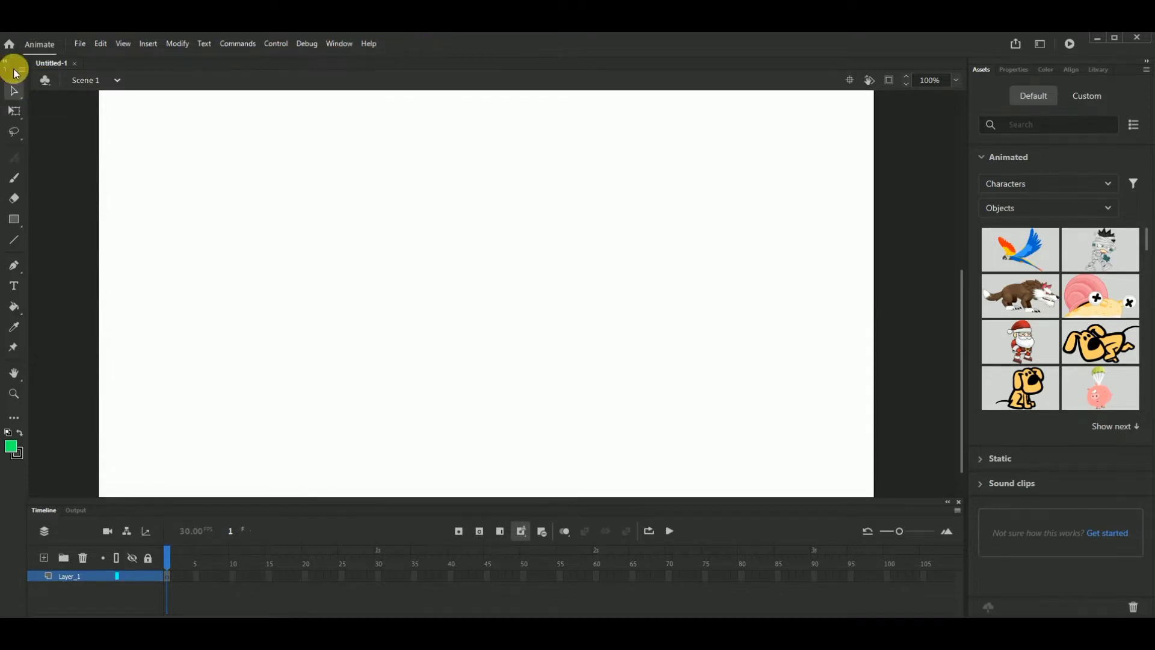
- Detach the Tools panel from its dock so it floats over the stage, and close it
{"action": "left_click_drag", "start_coordinate": [13, 64], "coordinate": [48, 73]}
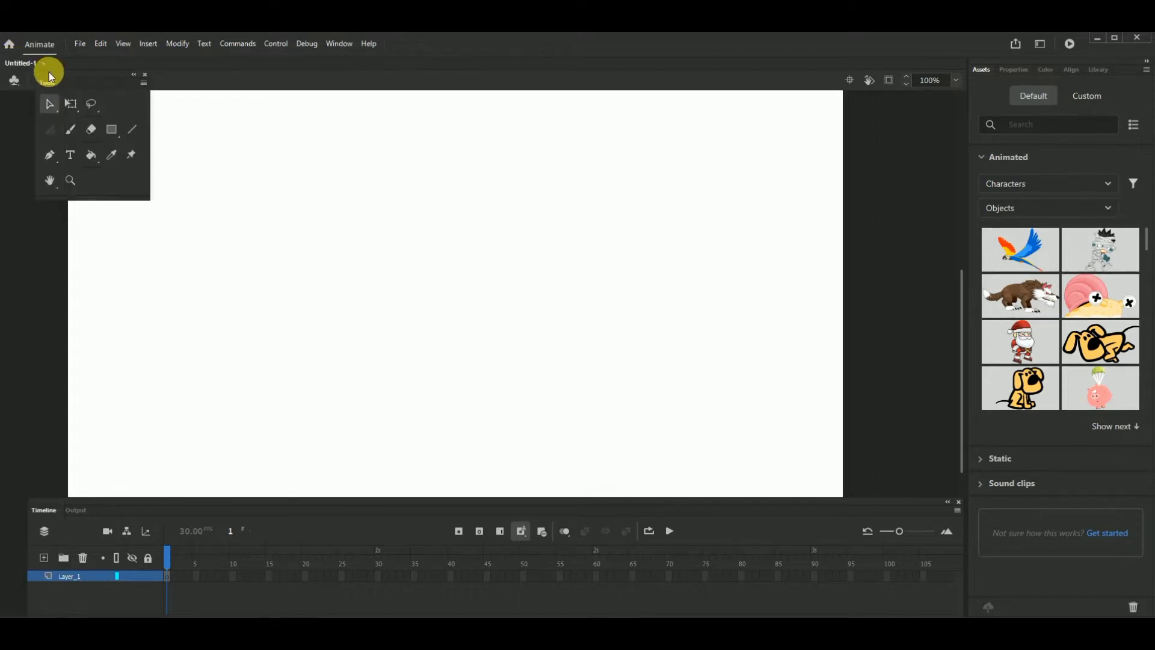
{"action": "left_click", "coordinate": [143, 74]}
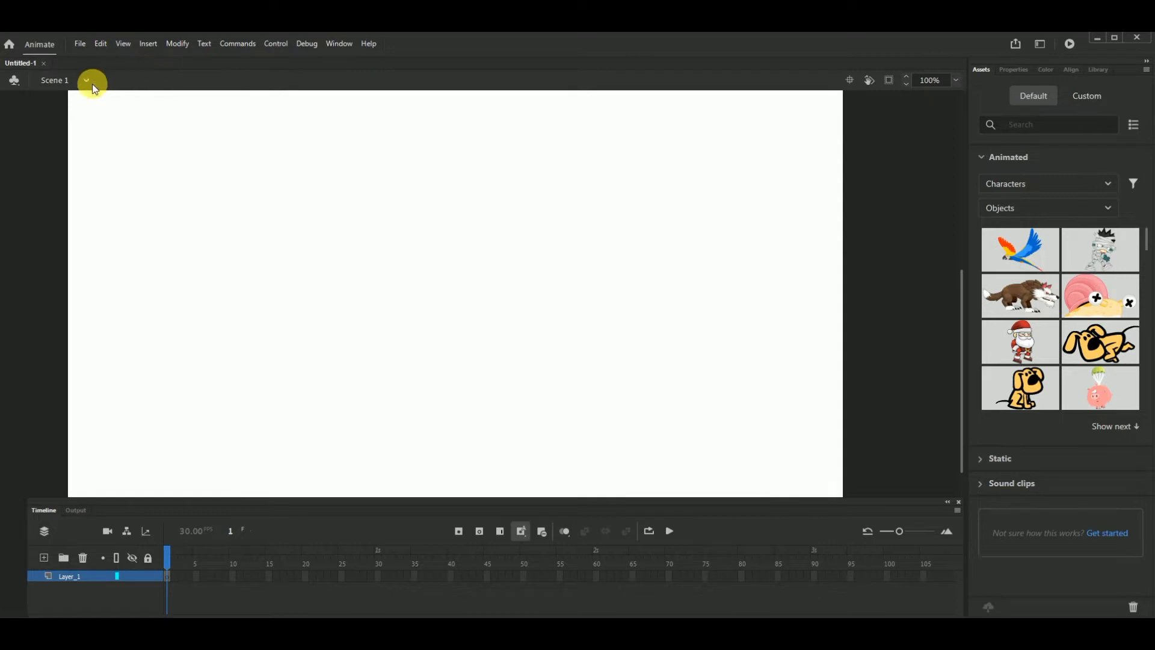
- Show the Tools panel again, enlarge it down to the Timeline, and dock it above the document area
{"action": "left_click", "coordinate": [335, 42]}
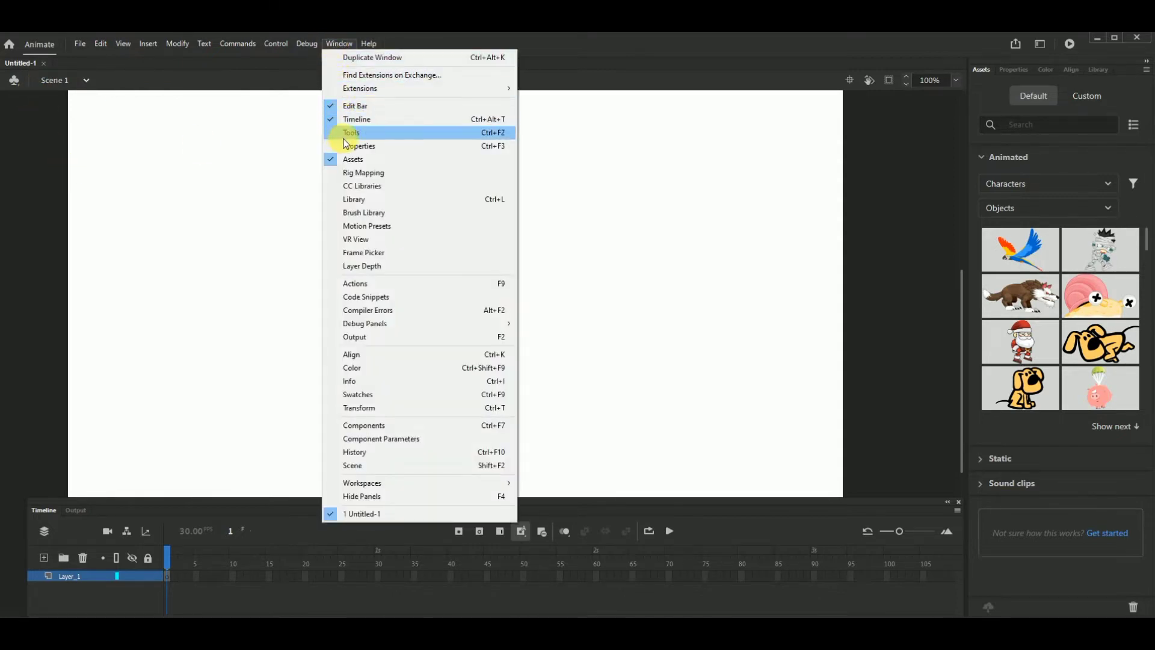
{"action": "left_click", "coordinate": [326, 133]}
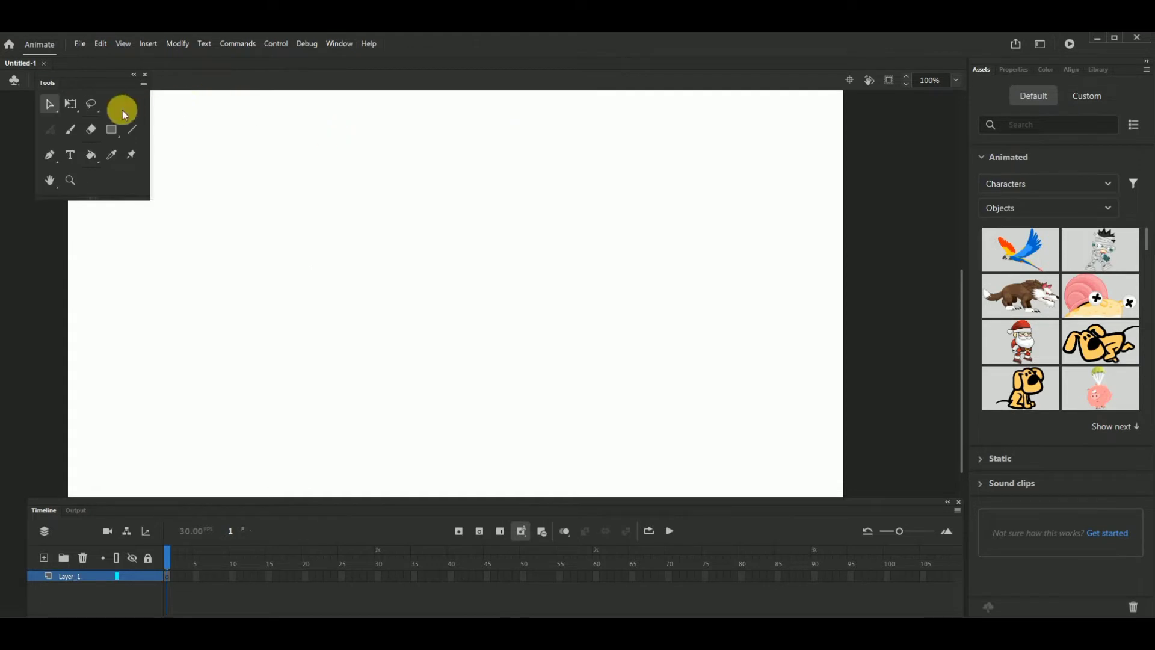
{"action": "left_click_drag", "start_coordinate": [93, 201], "coordinate": [34, 502]}
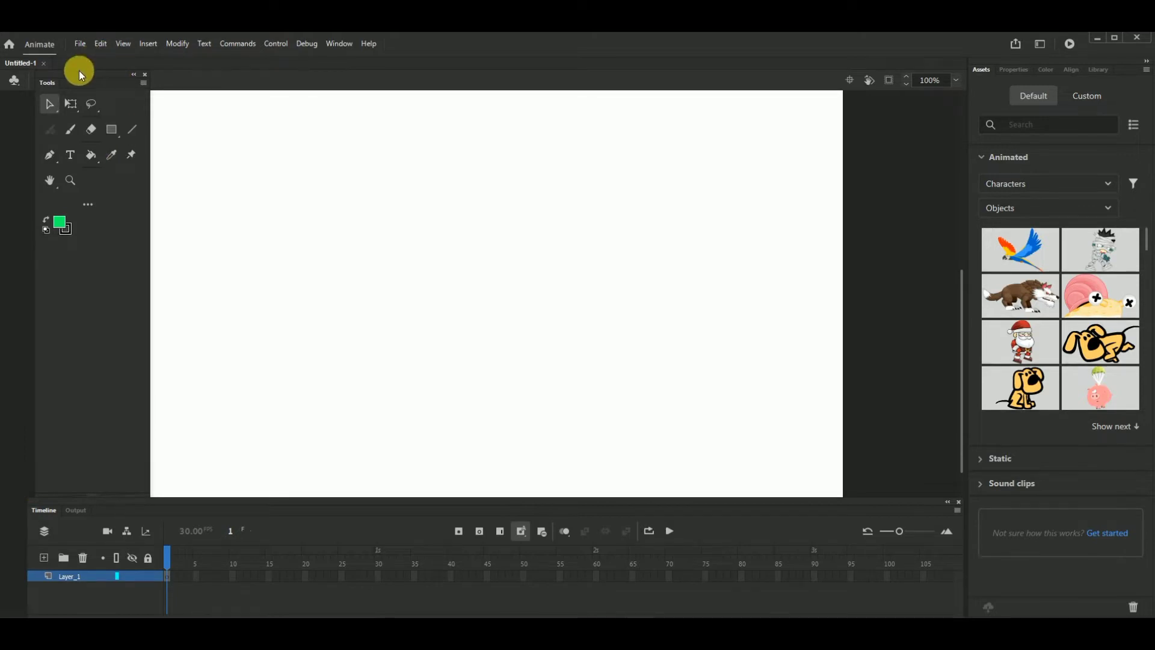
{"action": "left_click_drag", "start_coordinate": [82, 74], "coordinate": [42, 61]}
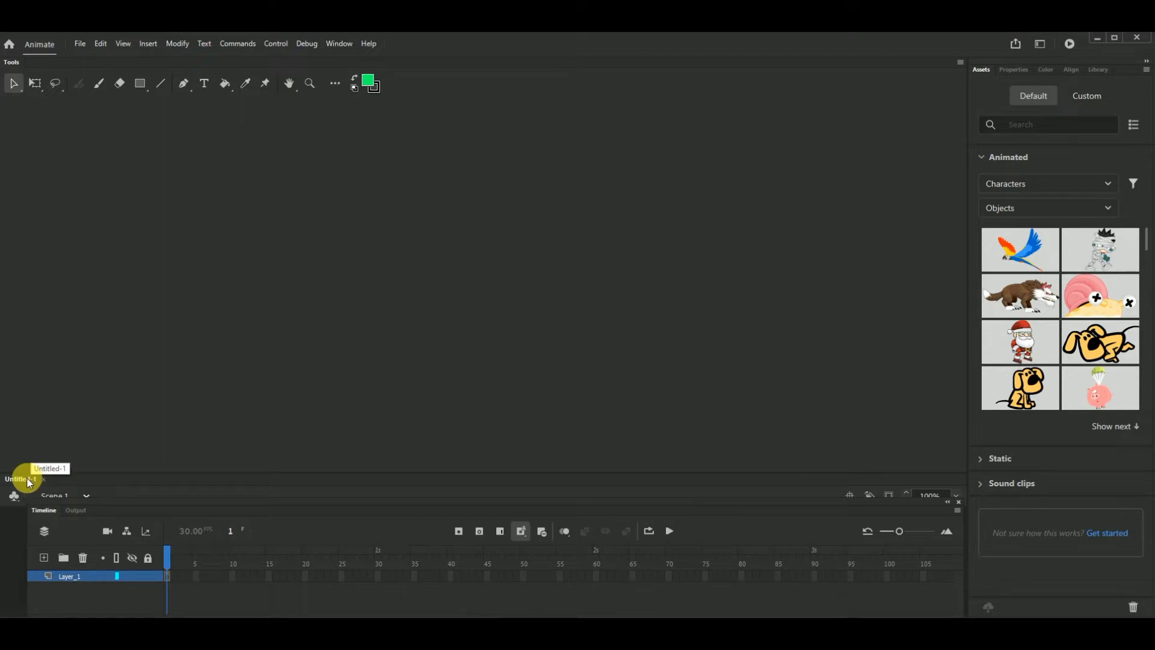
- Reset the Basic workspace to its original layout
{"action": "left_click", "coordinate": [337, 43]}
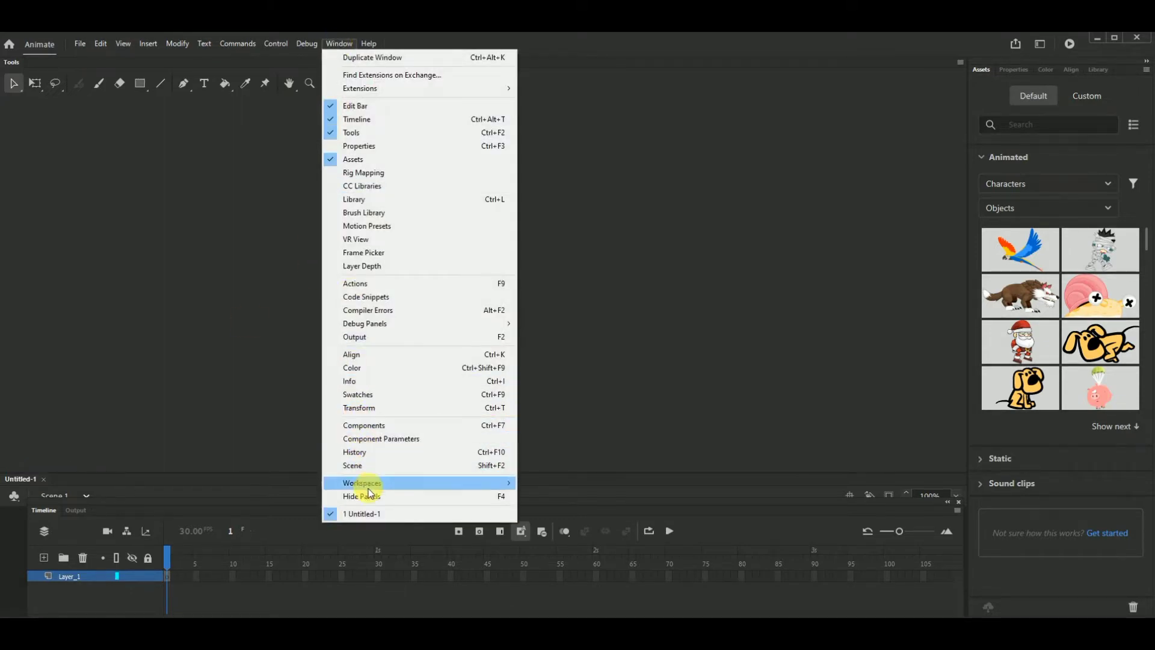
{"action": "mouse_move", "coordinate": [373, 483]}
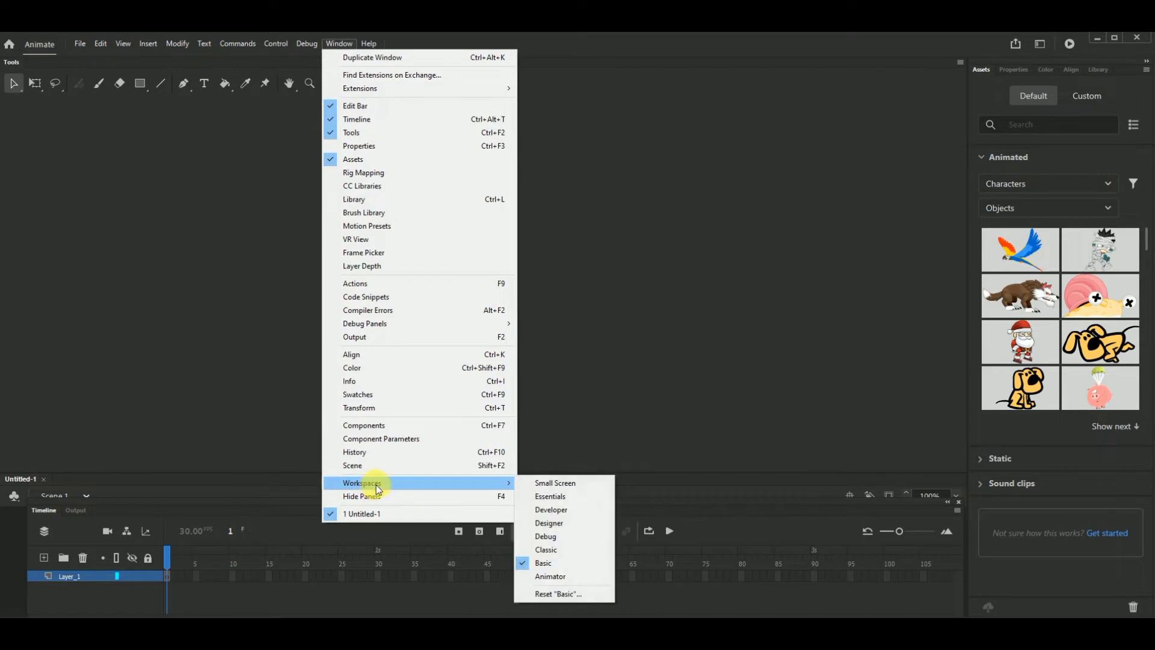
{"action": "left_click", "coordinate": [557, 594]}
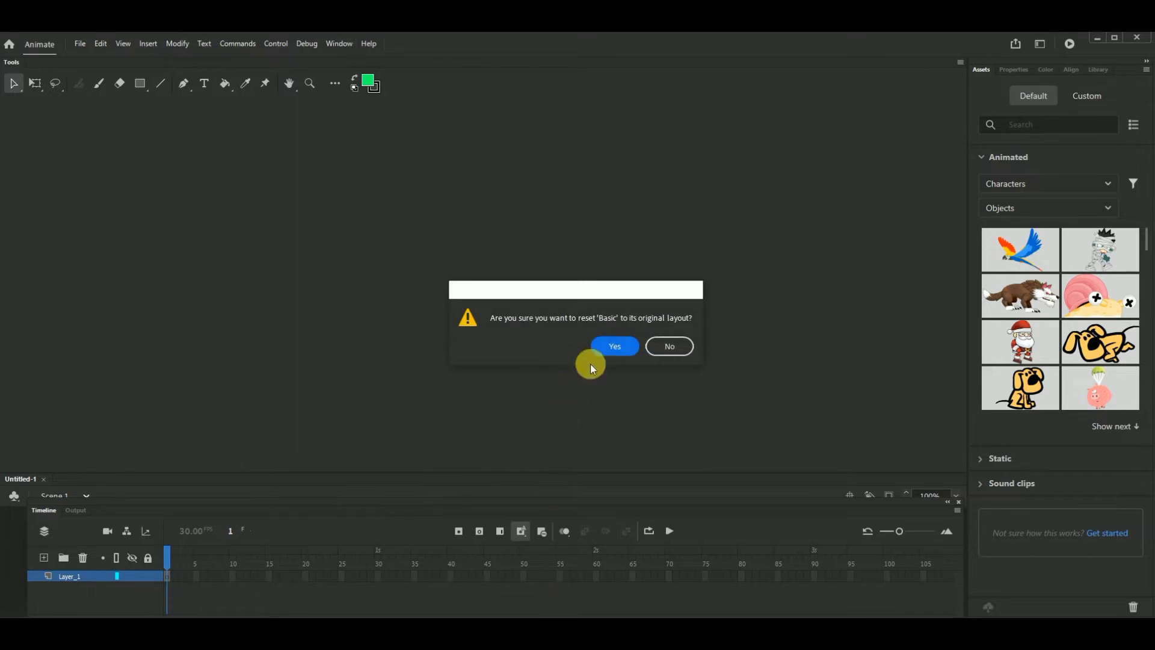
{"action": "left_click", "coordinate": [618, 348]}
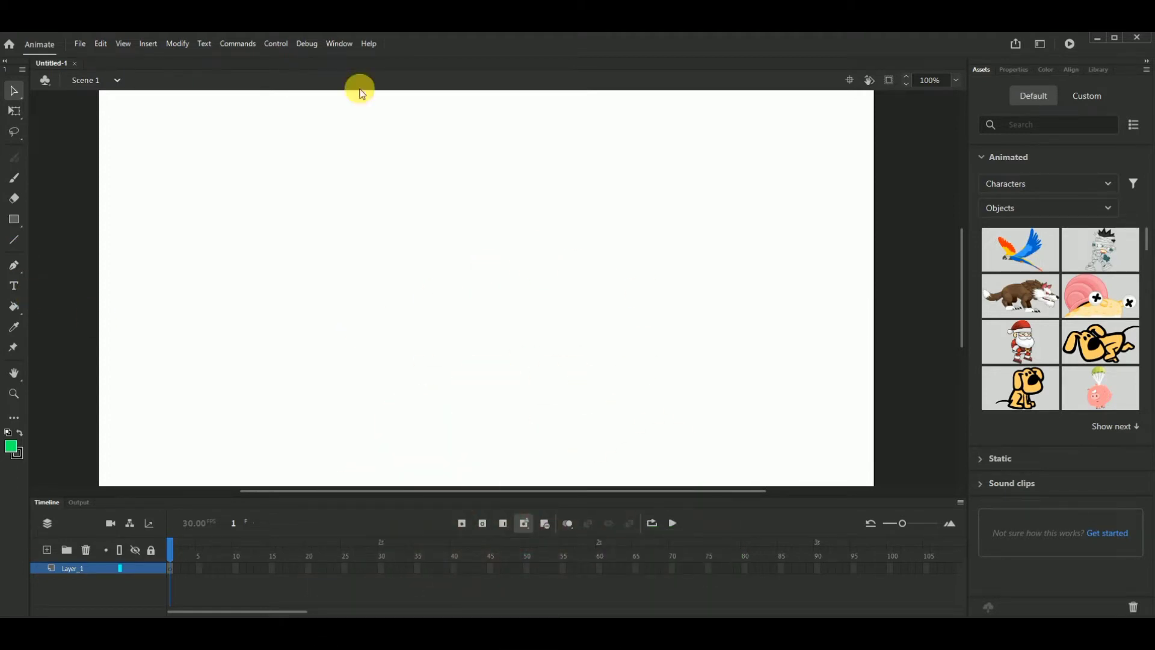
{"action": "left_click", "coordinate": [340, 39]}
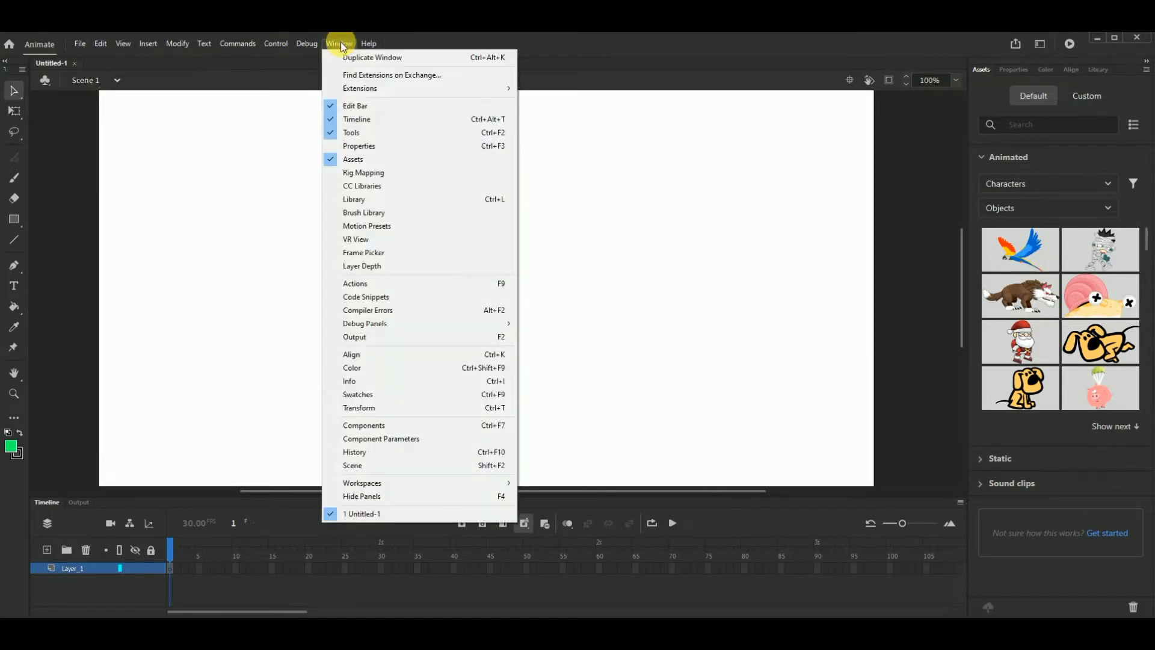
{"action": "mouse_move", "coordinate": [420, 486]}
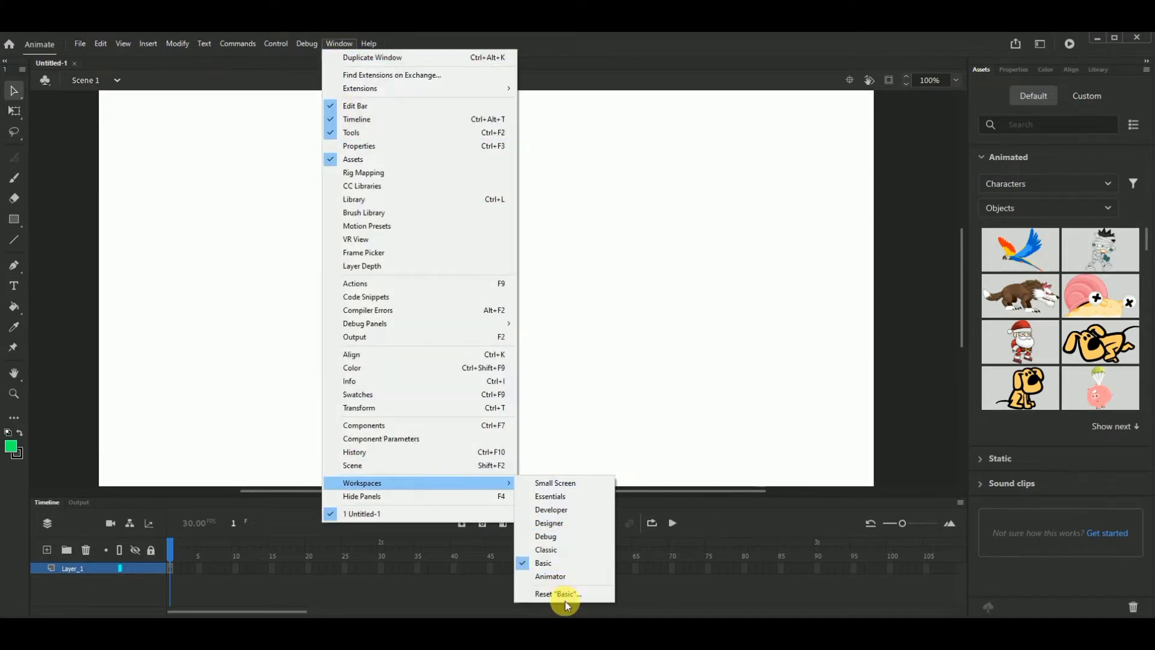
{"action": "left_click", "coordinate": [568, 291]}
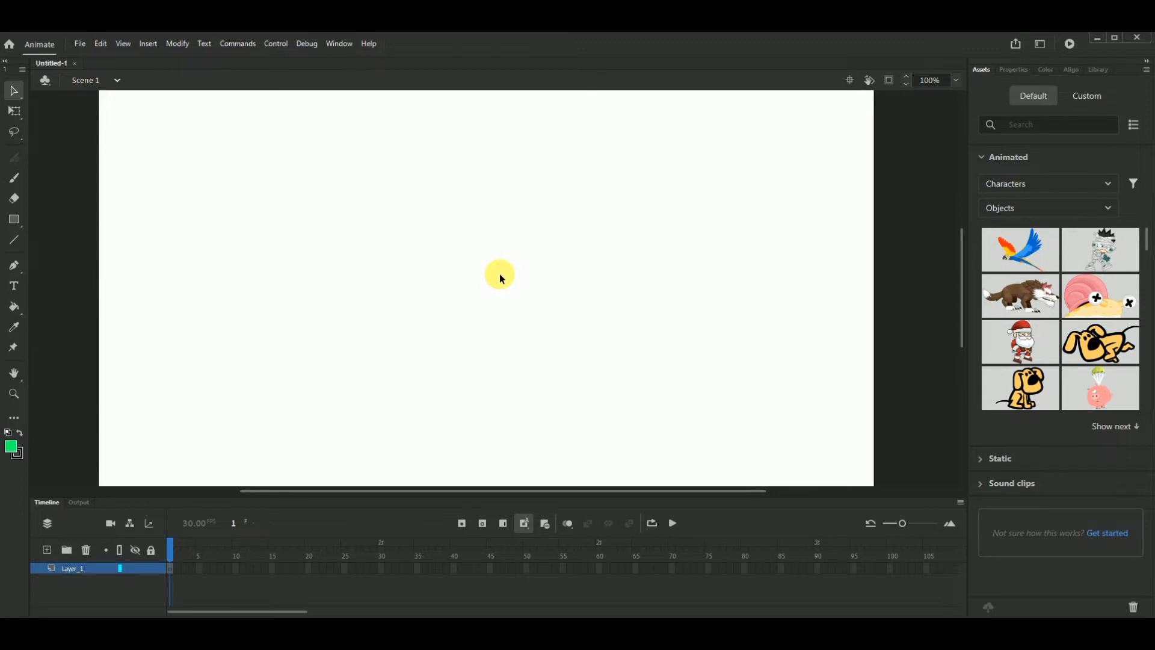
{"action": "scroll", "coordinate": [499, 273], "scroll_direction": "up", "scroll_amount": 3}
{"action": "scroll", "coordinate": [500, 273], "scroll_direction": "down", "scroll_amount": 2}
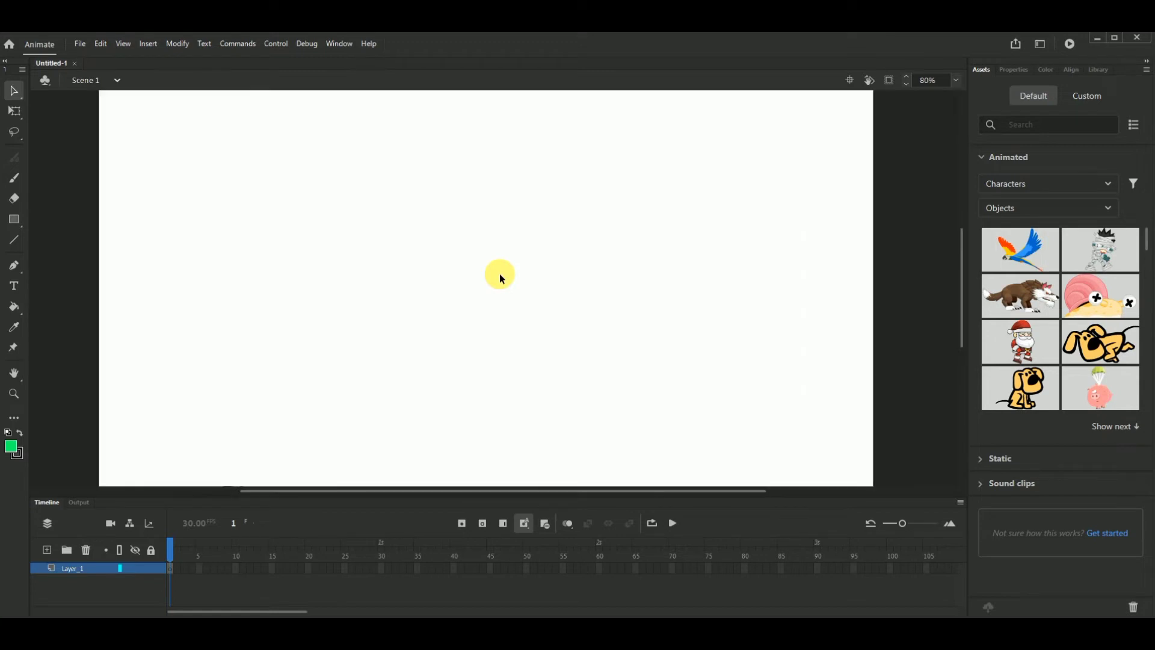
{"action": "scroll", "coordinate": [503, 275], "scroll_direction": "down", "scroll_amount": 2}
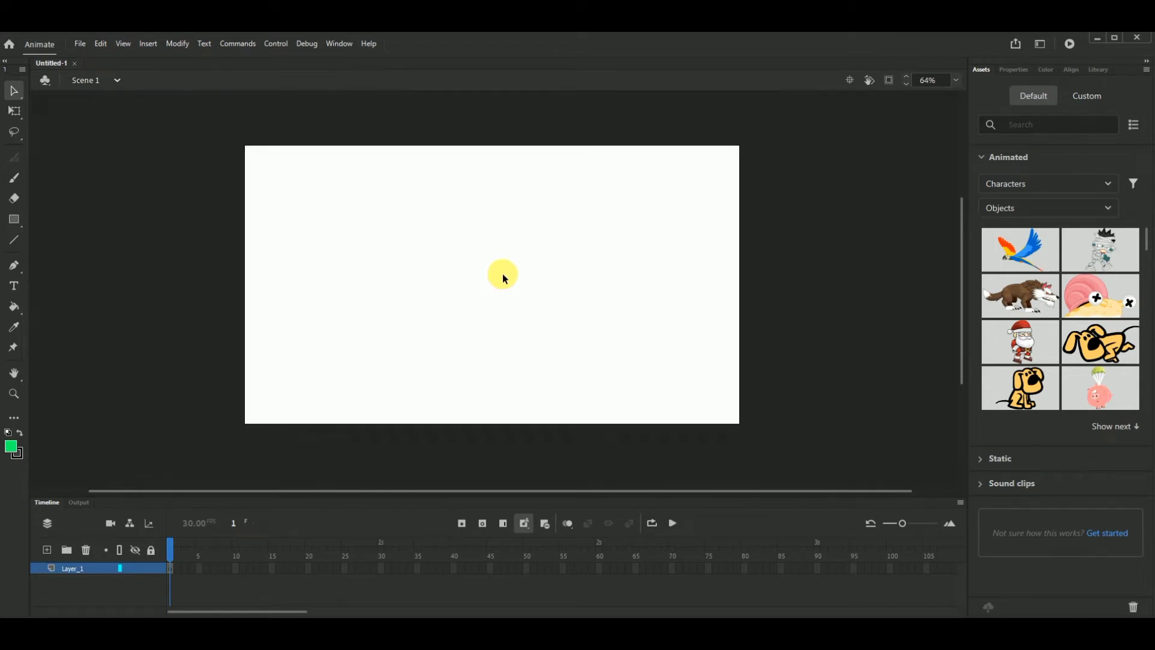
{"action": "scroll", "coordinate": [503, 276], "scroll_direction": "up", "scroll_amount": 3}
{"action": "scroll", "coordinate": [503, 275], "scroll_direction": "down", "scroll_amount": 3}
{"action": "scroll", "coordinate": [503, 274], "scroll_direction": "up", "scroll_amount": 1}
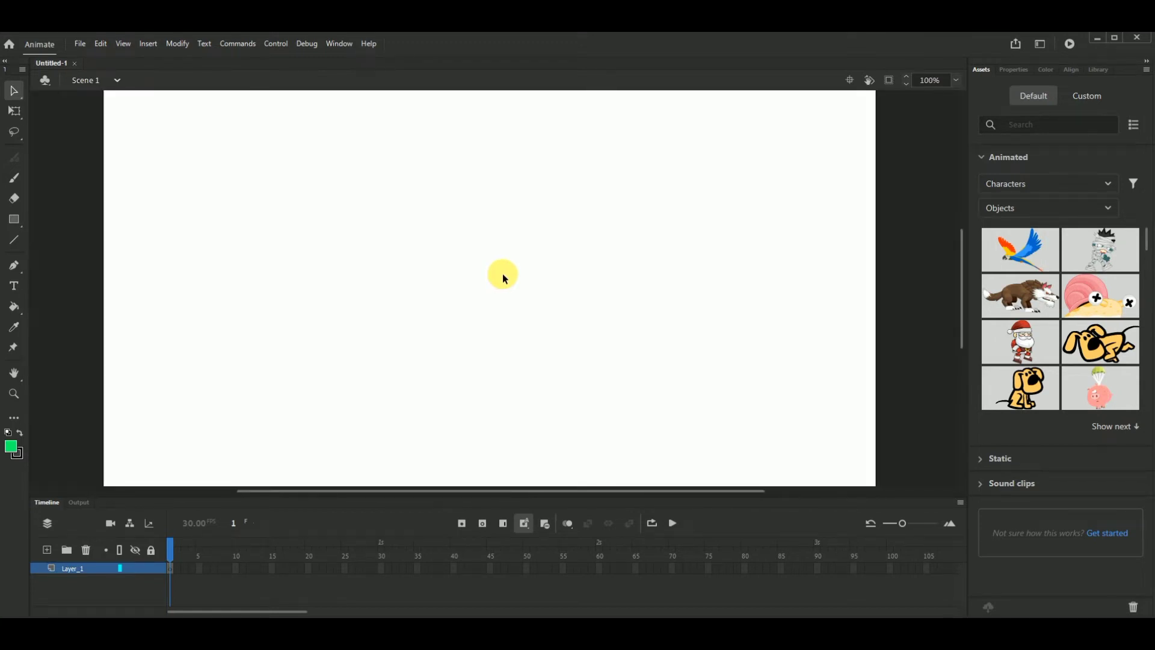
{"action": "left_click", "coordinate": [14, 90]}
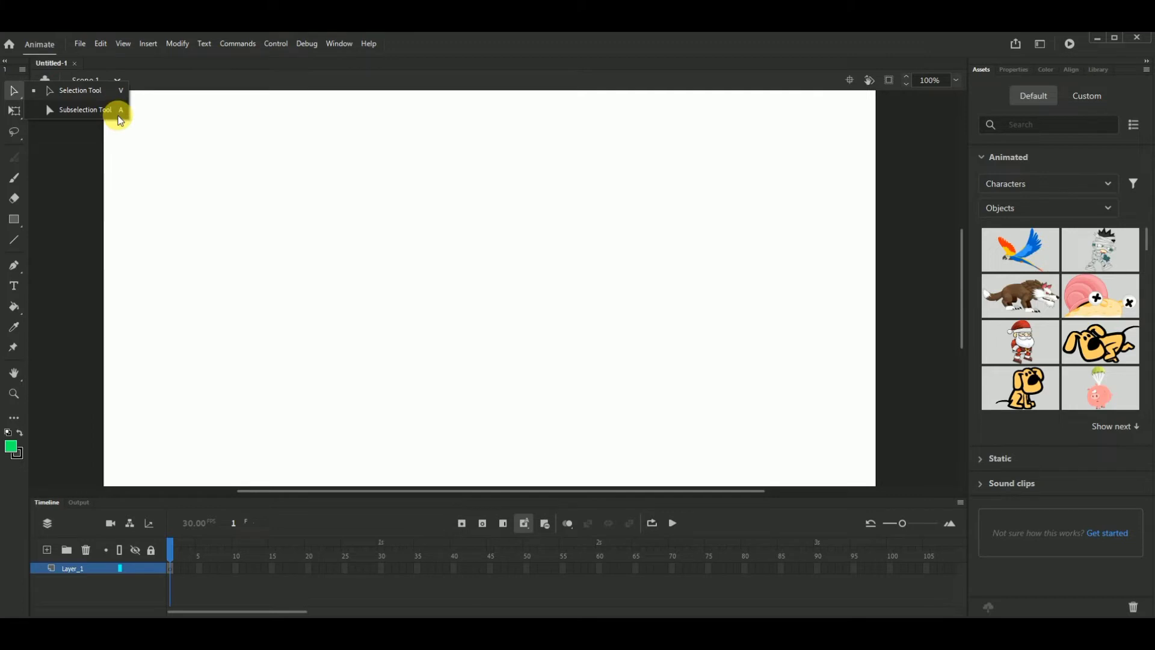
{"action": "left_click", "coordinate": [60, 146]}
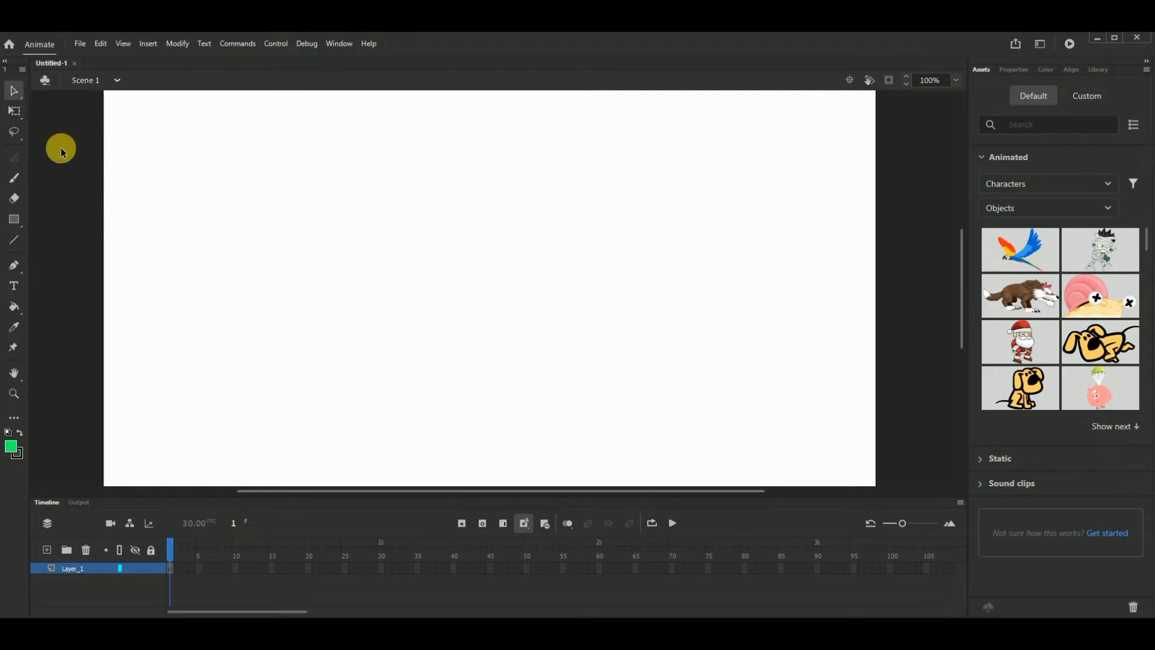
- Draw a nearly square green rectangle with a black outline in the left half of the stage using the Rectangle tool
{"action": "left_click", "coordinate": [16, 225]}
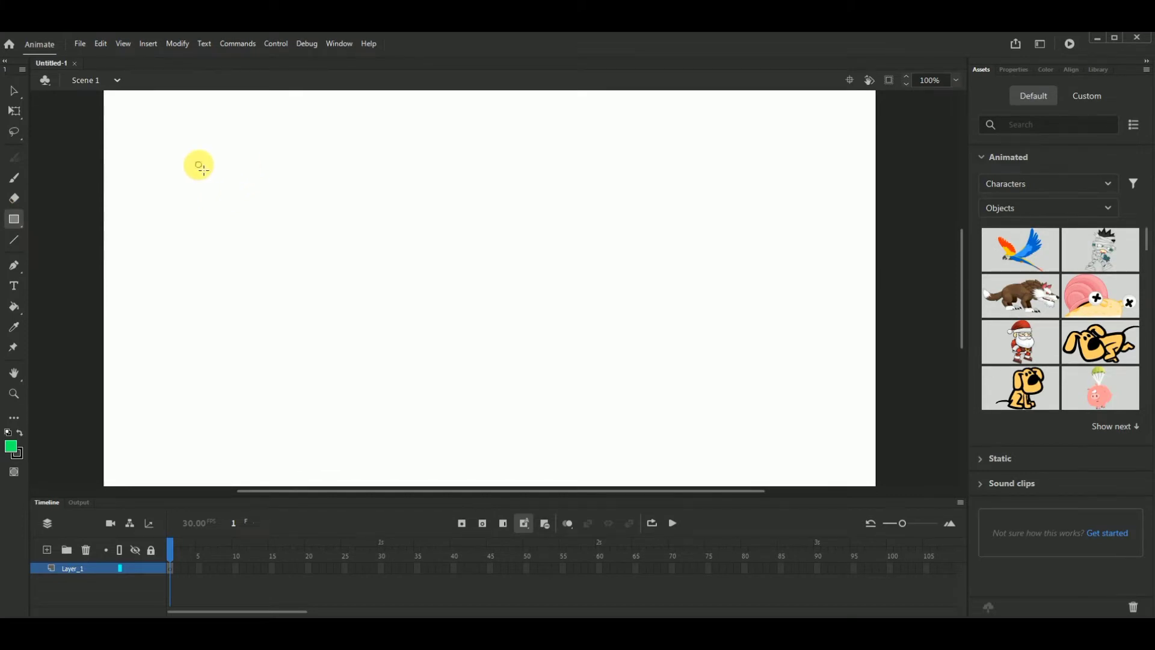
{"action": "left_click_drag", "start_coordinate": [199, 165], "coordinate": [369, 326]}
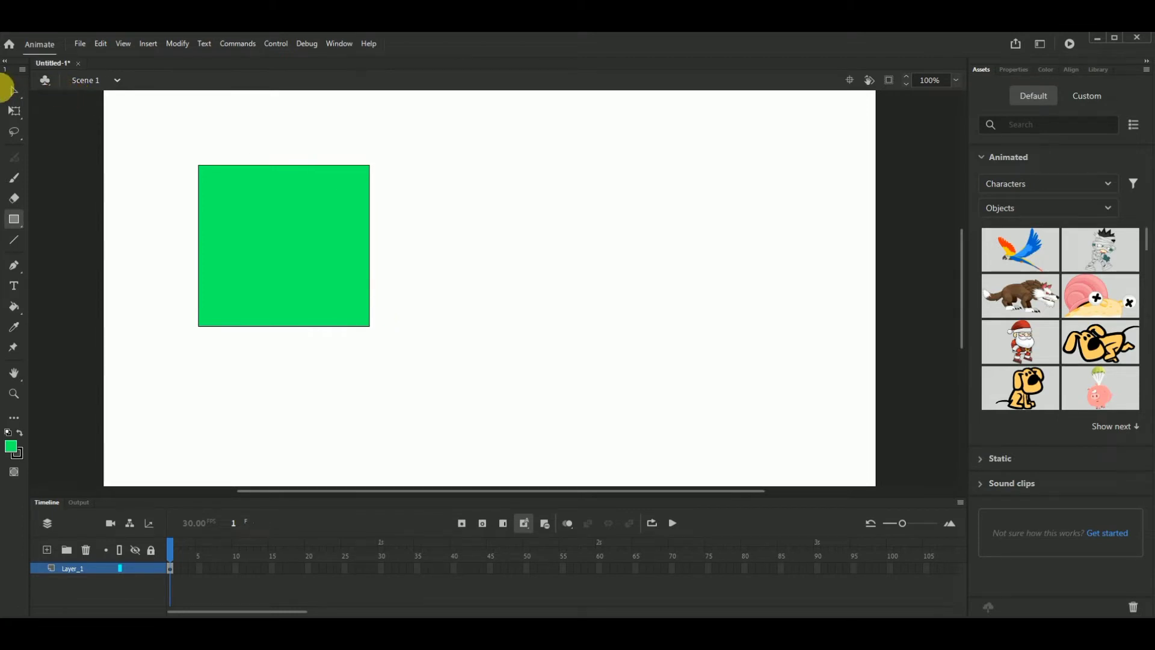
- Move only the rectangle's green fill away from its outline to the right half of the stage with the Selection tool
{"action": "left_click", "coordinate": [15, 92]}
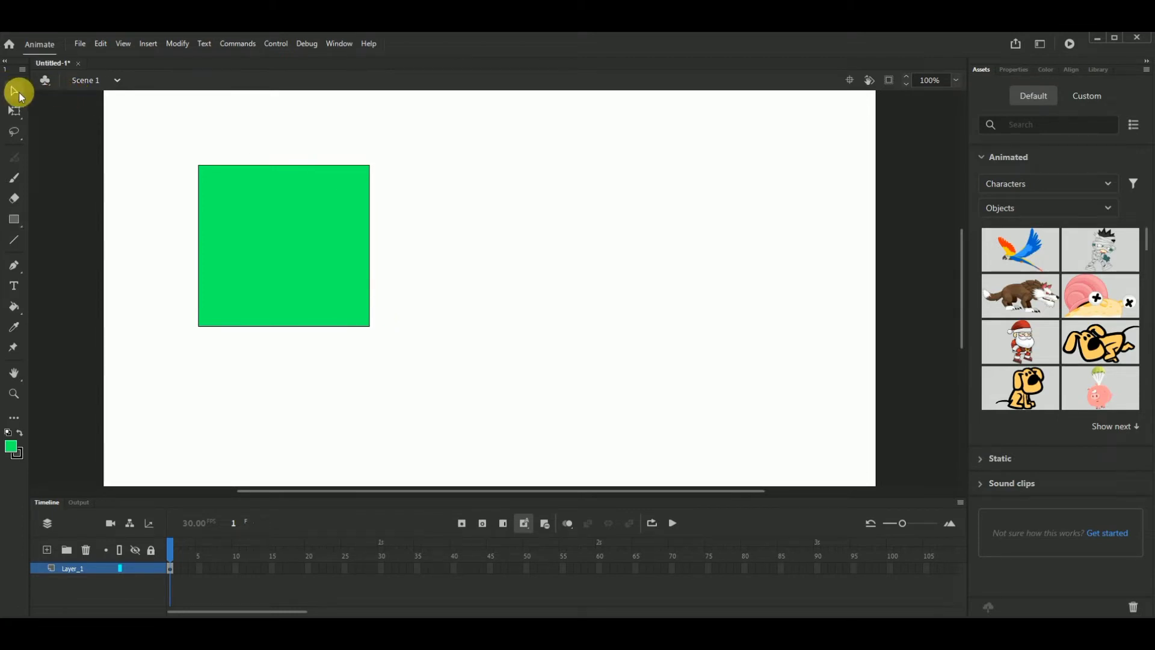
{"action": "left_click", "coordinate": [290, 236]}
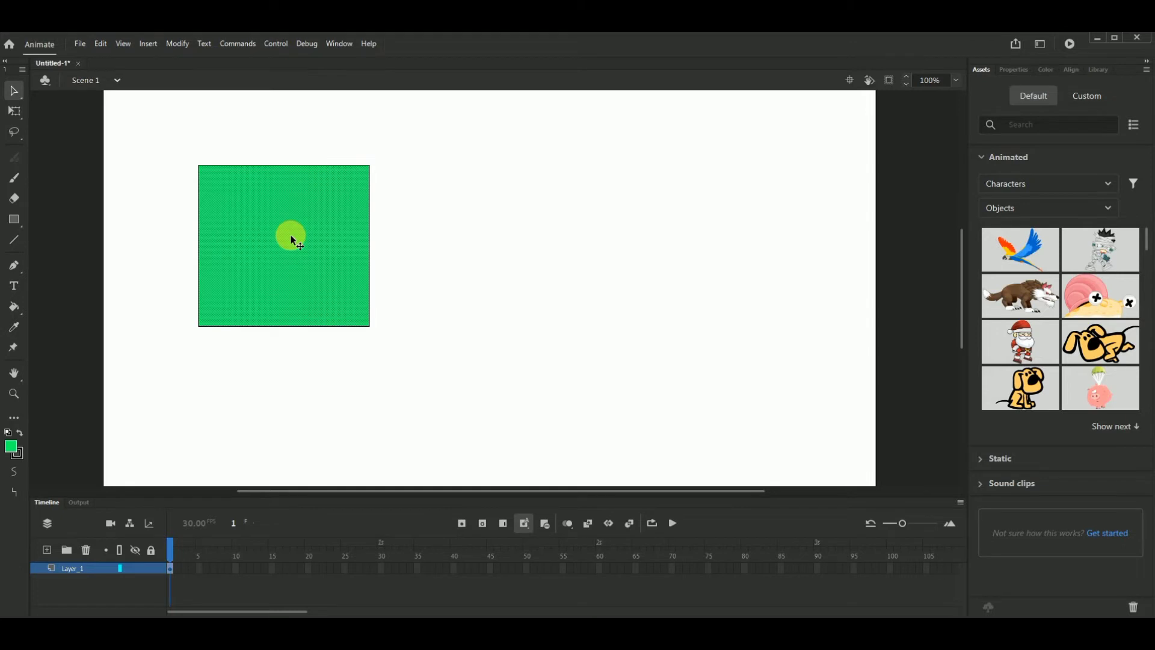
{"action": "left_click_drag", "start_coordinate": [286, 234], "coordinate": [624, 207]}
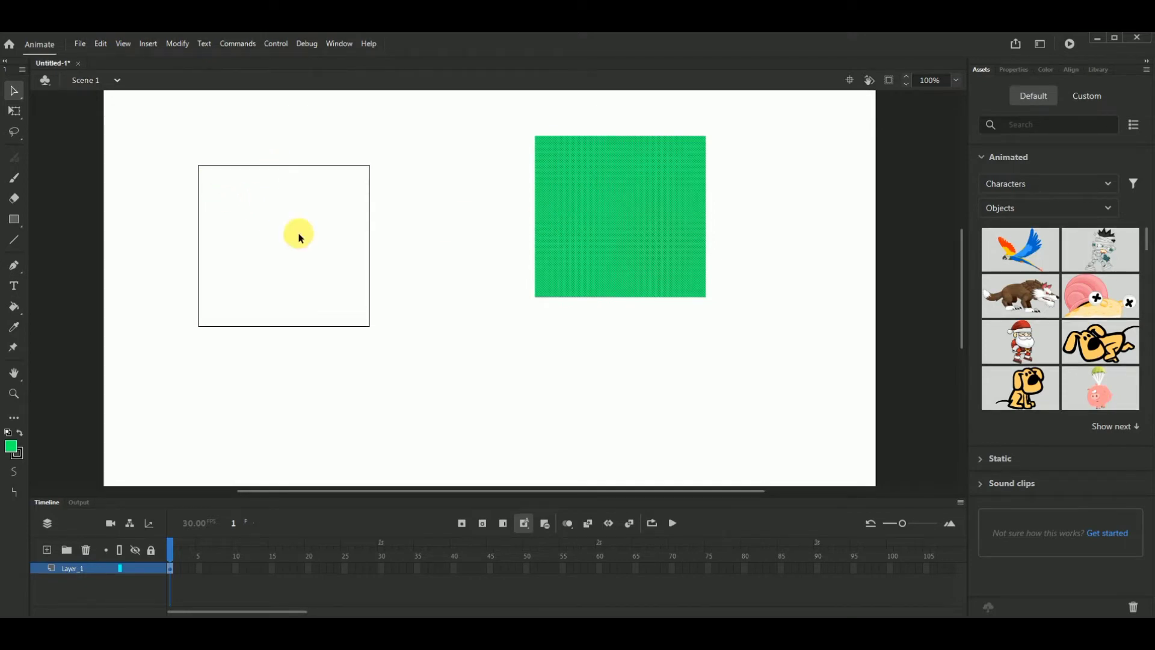
{"action": "left_click_drag", "start_coordinate": [670, 201], "coordinate": [547, 233]}
{"action": "left_click_drag", "start_coordinate": [451, 227], "coordinate": [688, 209]}
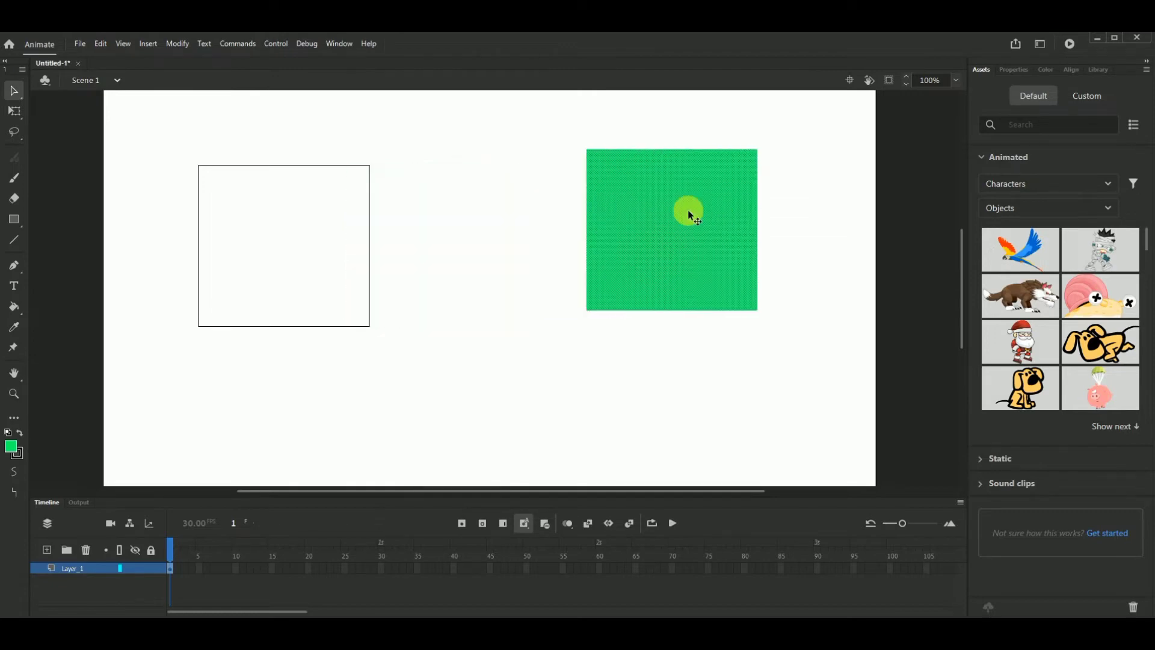
- Undo the moves of the green fill to put it back inside its outline
{"action": "key", "text": "ctrl+z"}
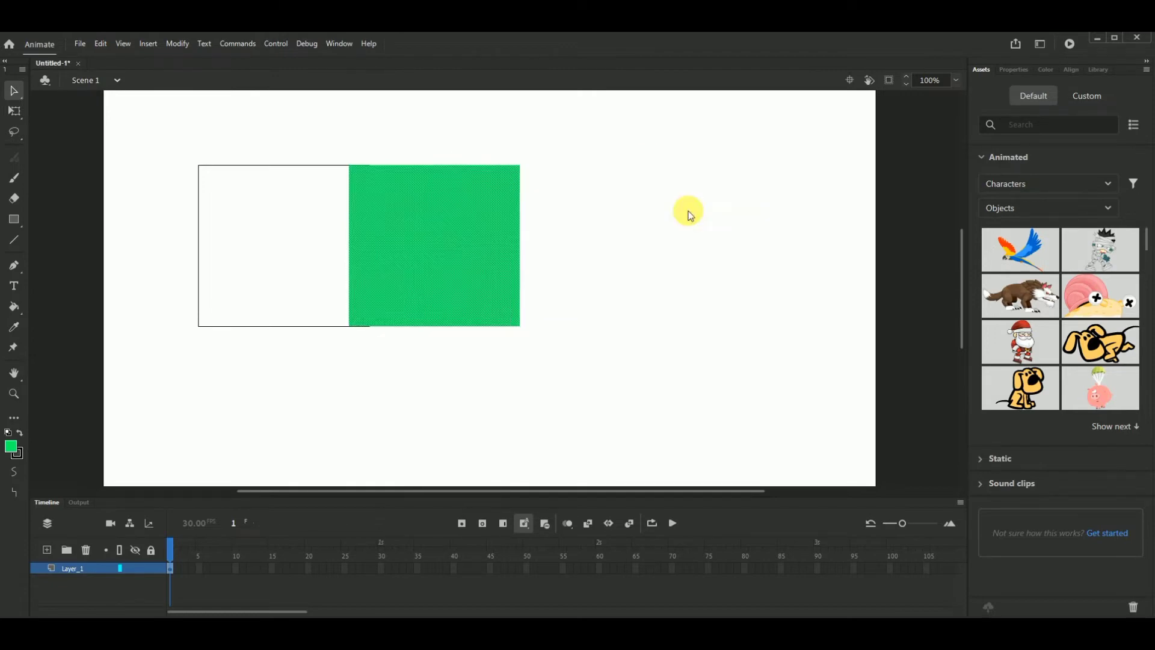
{"action": "key", "text": "ctrl+z"}
{"action": "key", "text": "ctrl+z"}
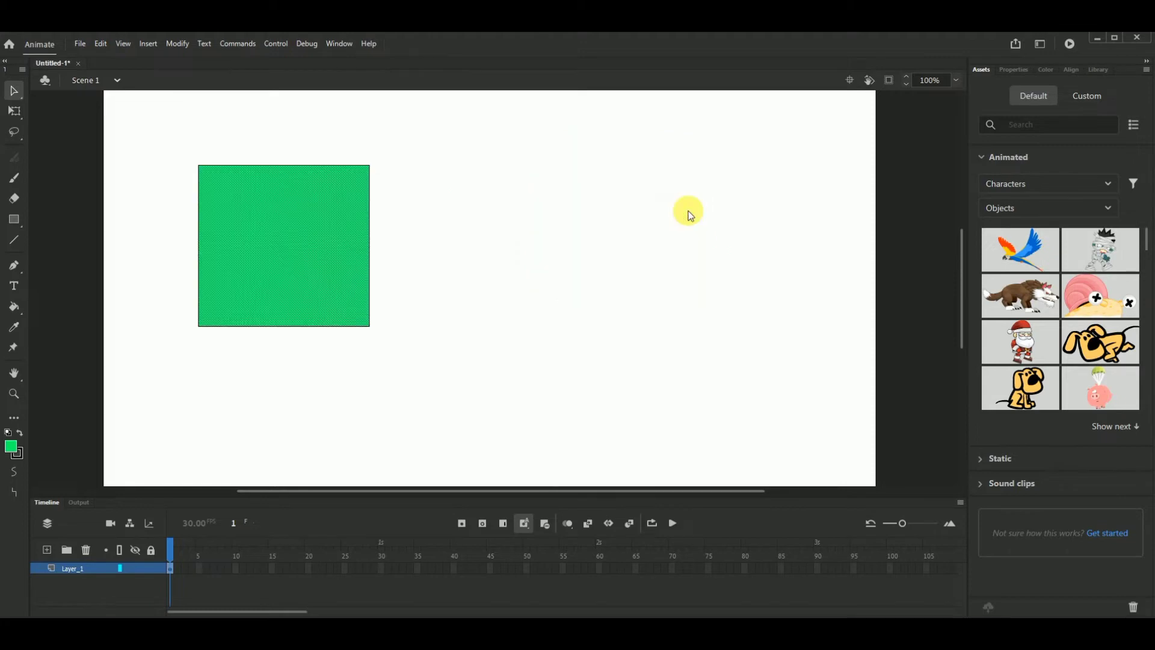
- Move the green rectangle's fill and outline together to the right half of the stage with the Selection tool
{"action": "left_click", "coordinate": [441, 223]}
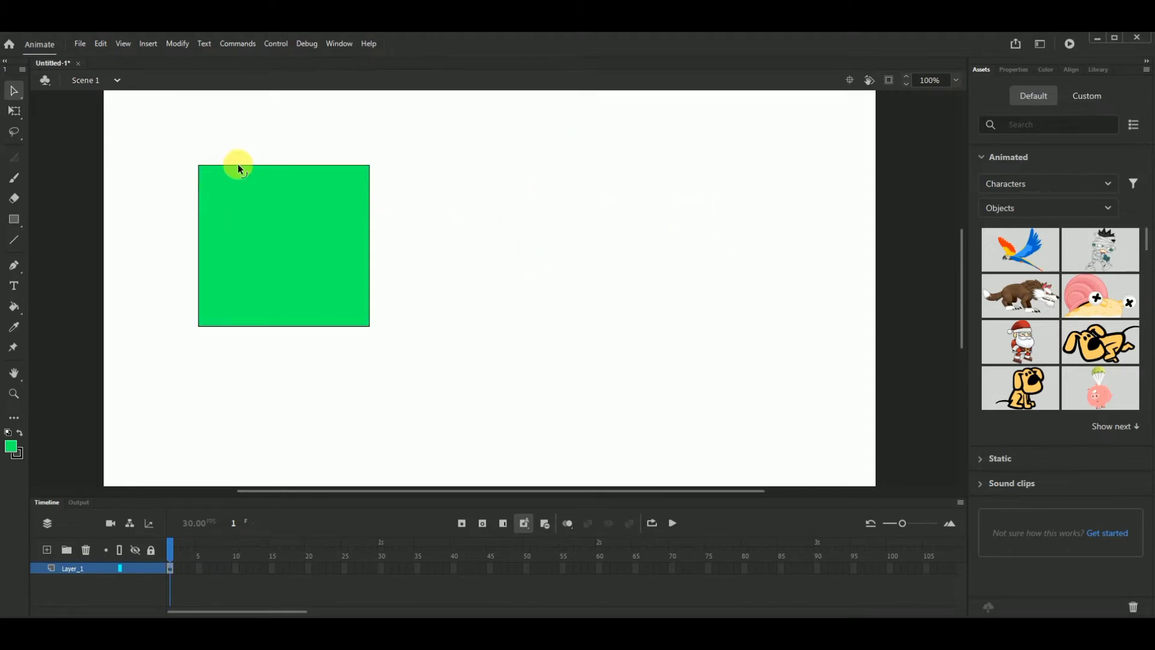
{"action": "double_click", "coordinate": [273, 235]}
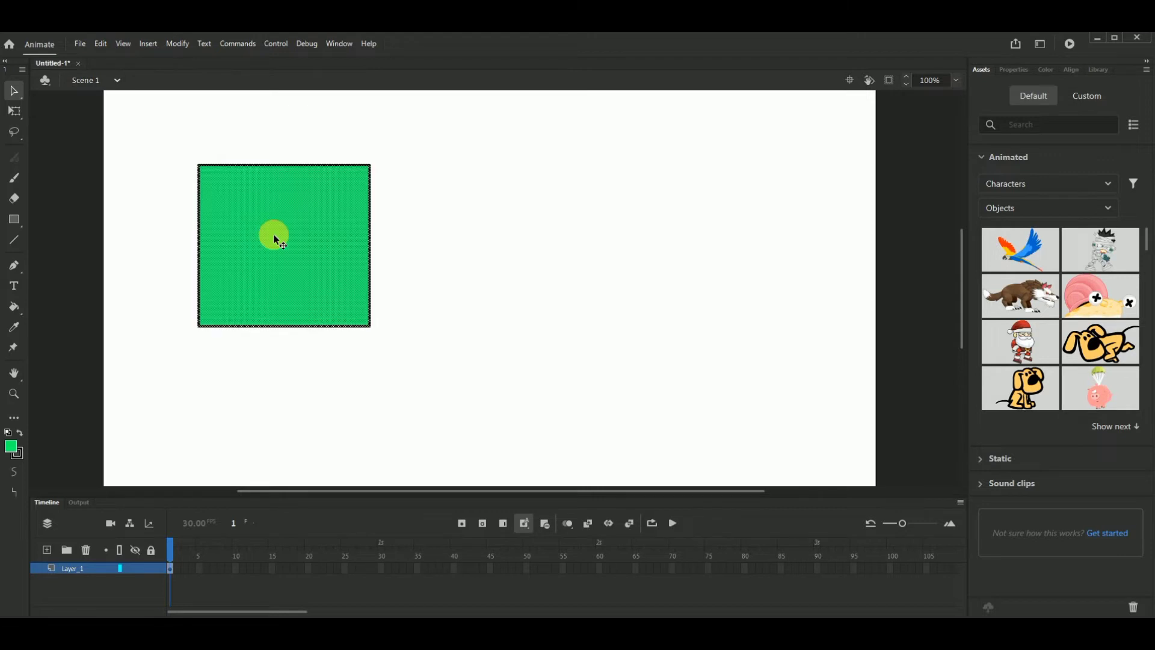
{"action": "left_click_drag", "start_coordinate": [269, 223], "coordinate": [572, 176]}
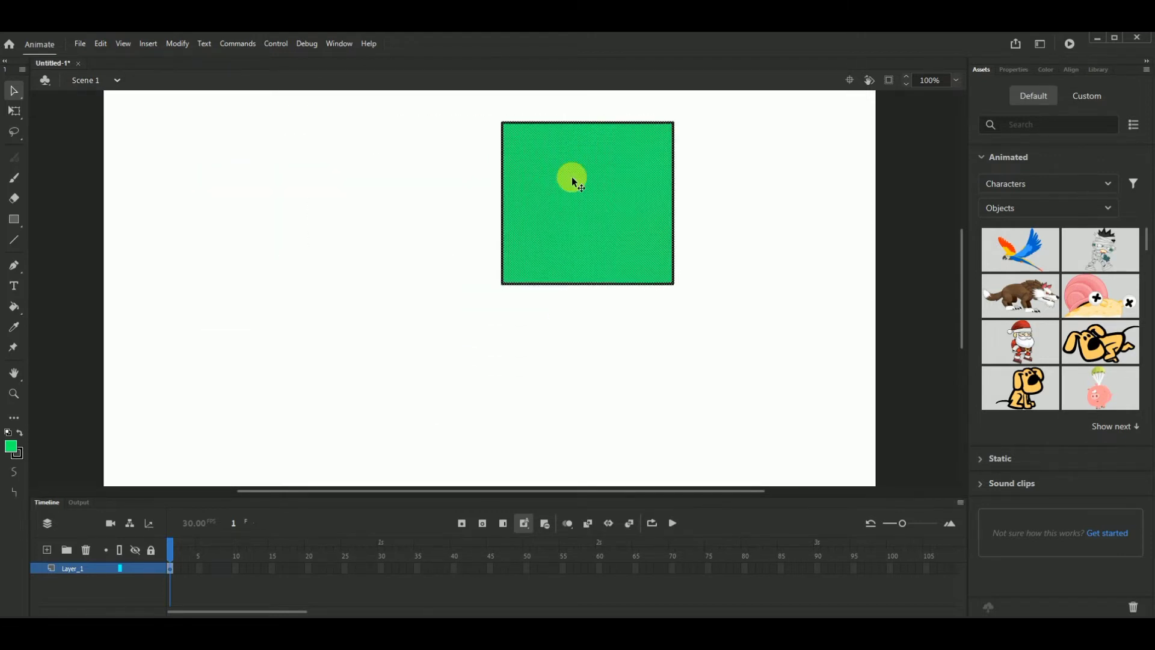
{"action": "key", "text": "Escape"}
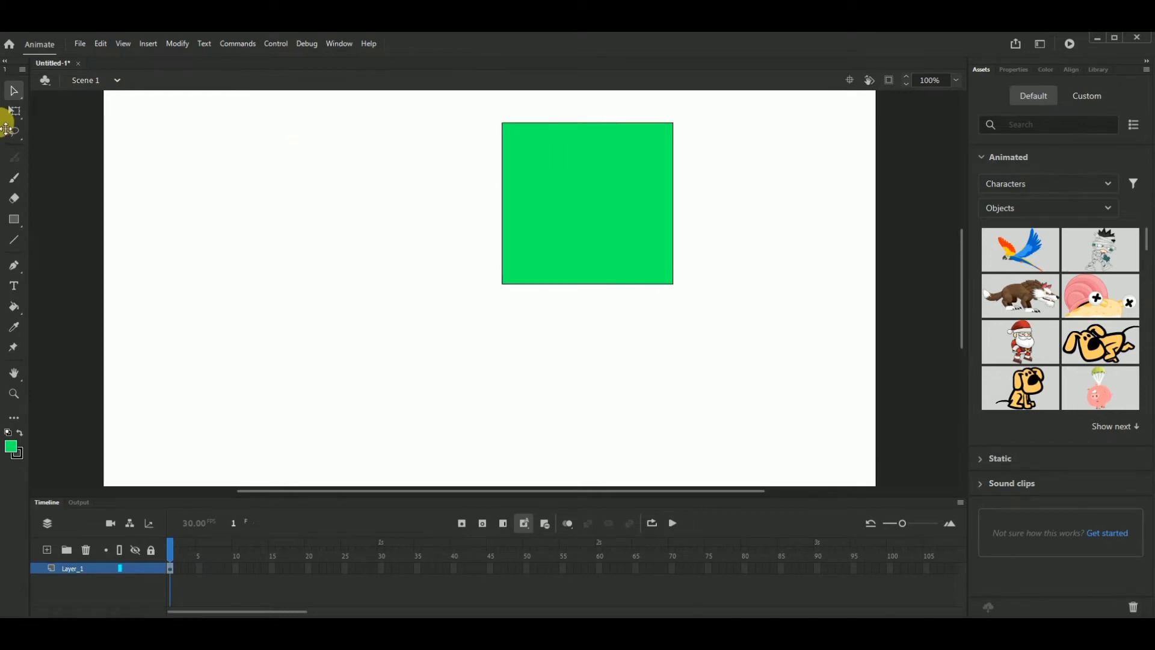
- Reshape the square into an irregular quadrilateral by moving its upper-left anchor point with the Subselection tool, and shift the shape down
{"action": "left_click", "coordinate": [15, 87]}
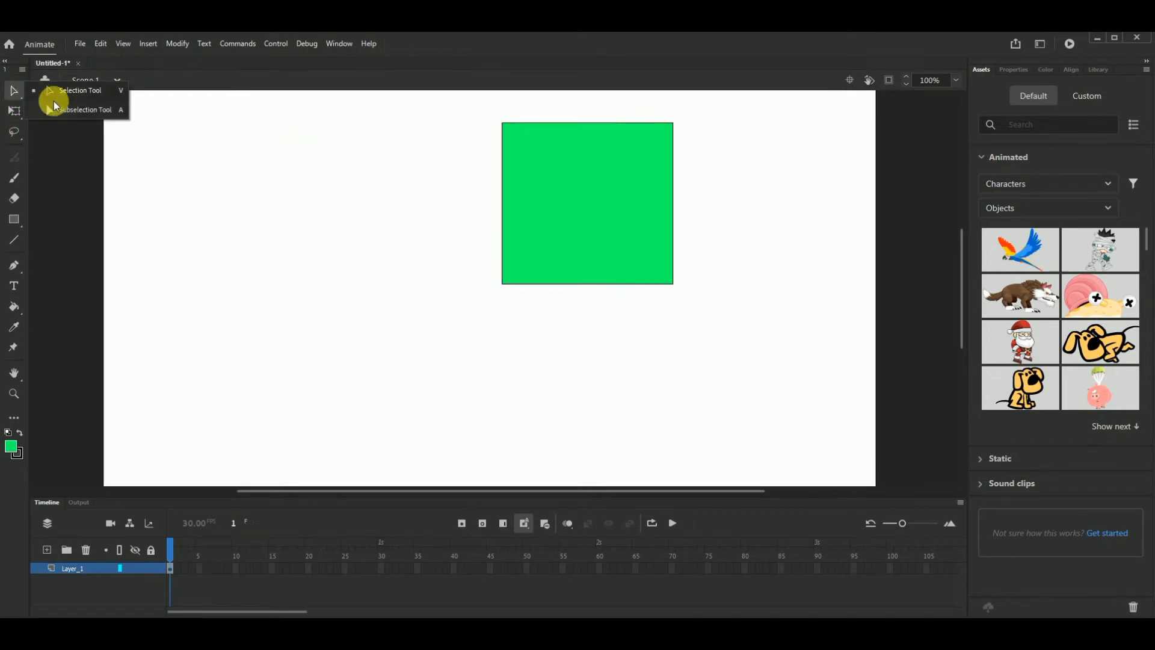
{"action": "left_click", "coordinate": [70, 110]}
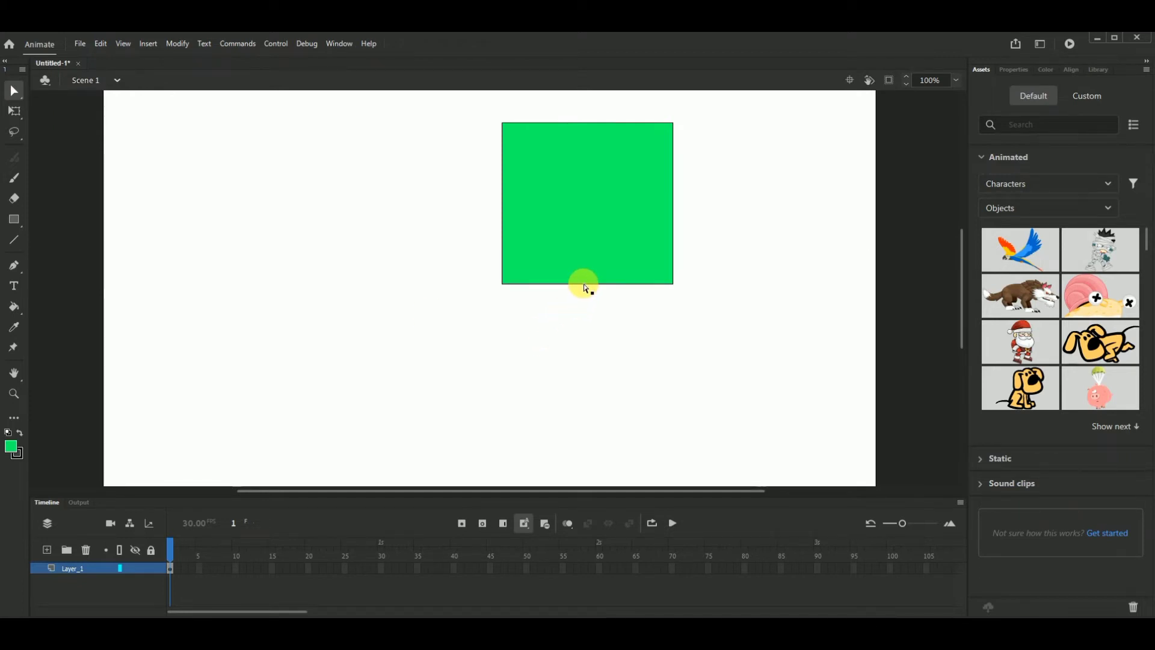
{"action": "left_click", "coordinate": [584, 285]}
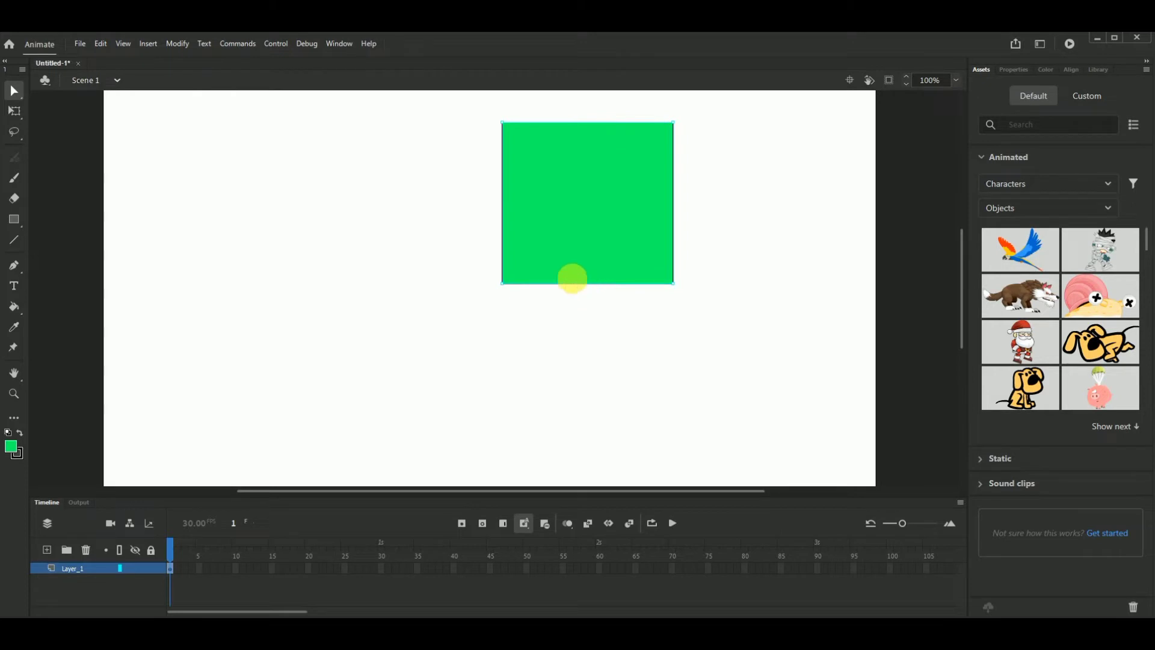
{"action": "left_click_drag", "start_coordinate": [501, 122], "coordinate": [383, 133]}
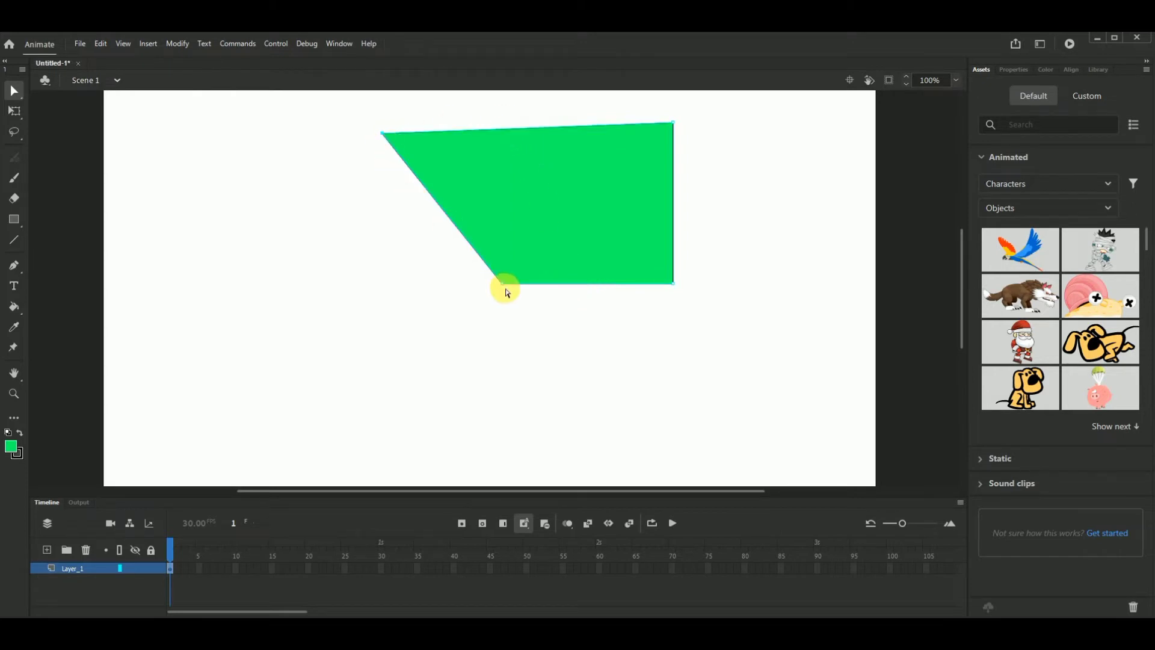
{"action": "left_click_drag", "start_coordinate": [500, 286], "coordinate": [509, 372]}
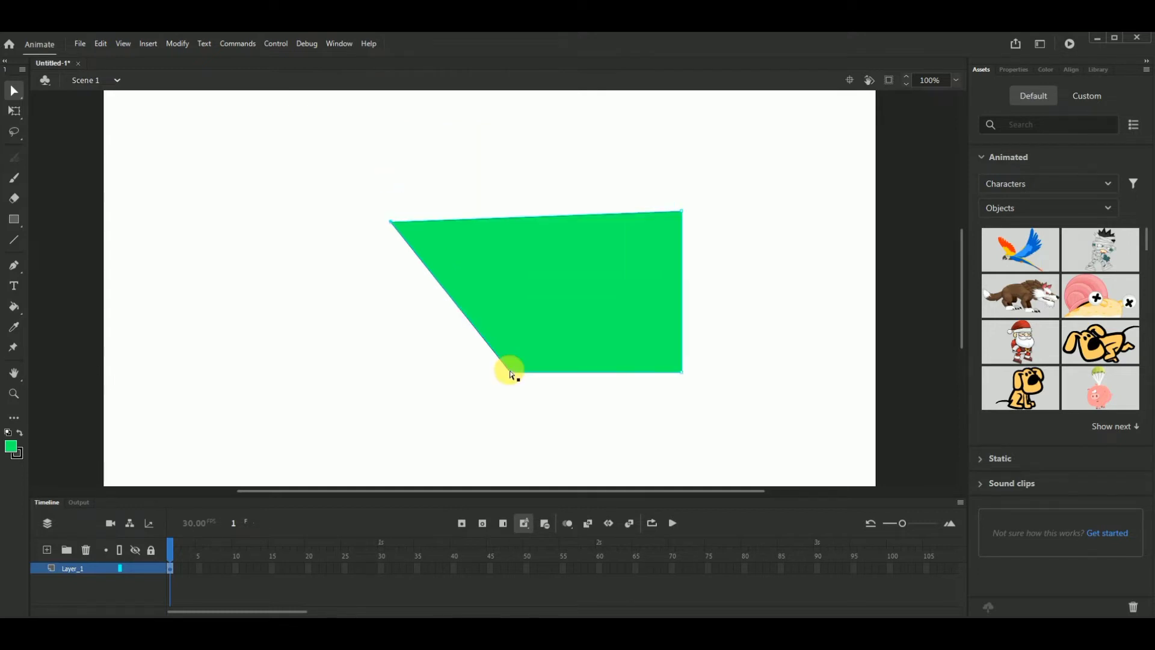
{"action": "left_click_drag", "start_coordinate": [390, 222], "coordinate": [480, 191]}
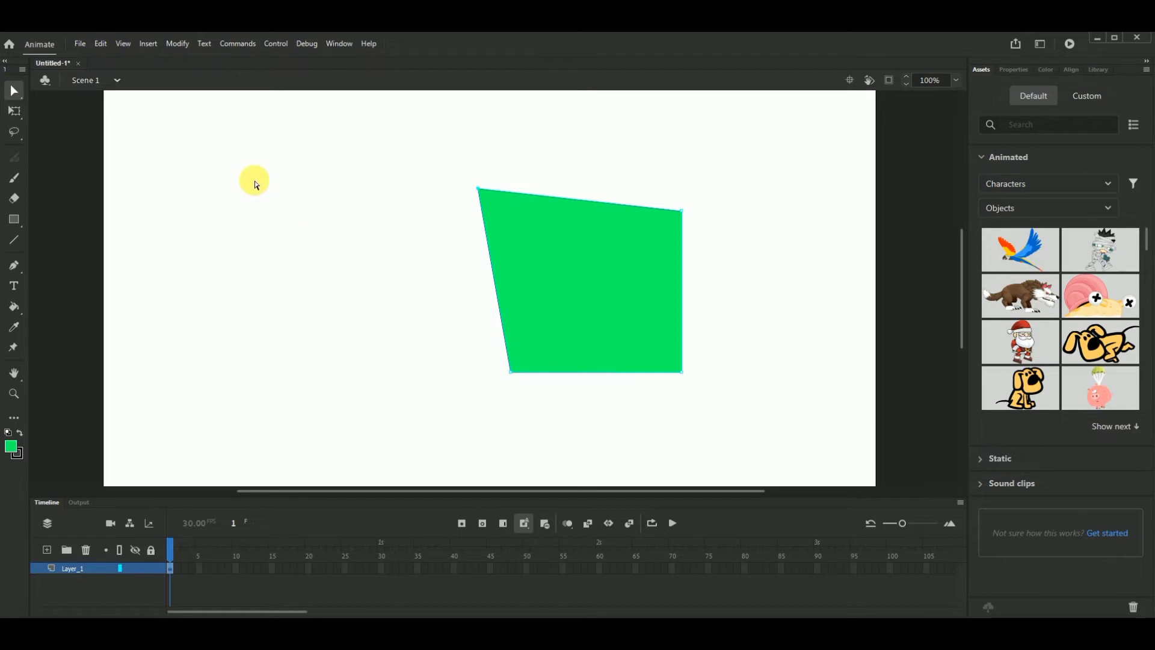
{"action": "left_click", "coordinate": [255, 183]}
- Stretch the green quadrilateral taller and wider with the Free Transform tool, and shrink it back from a corner
{"action": "left_click", "coordinate": [14, 110]}
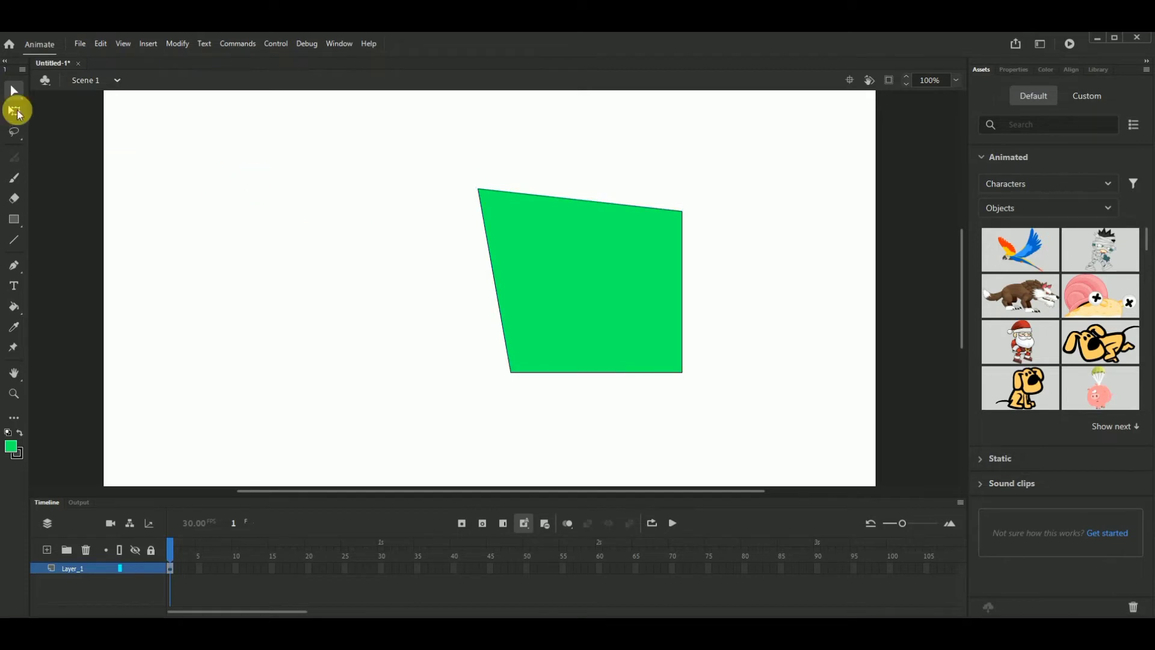
{"action": "left_click", "coordinate": [600, 276]}
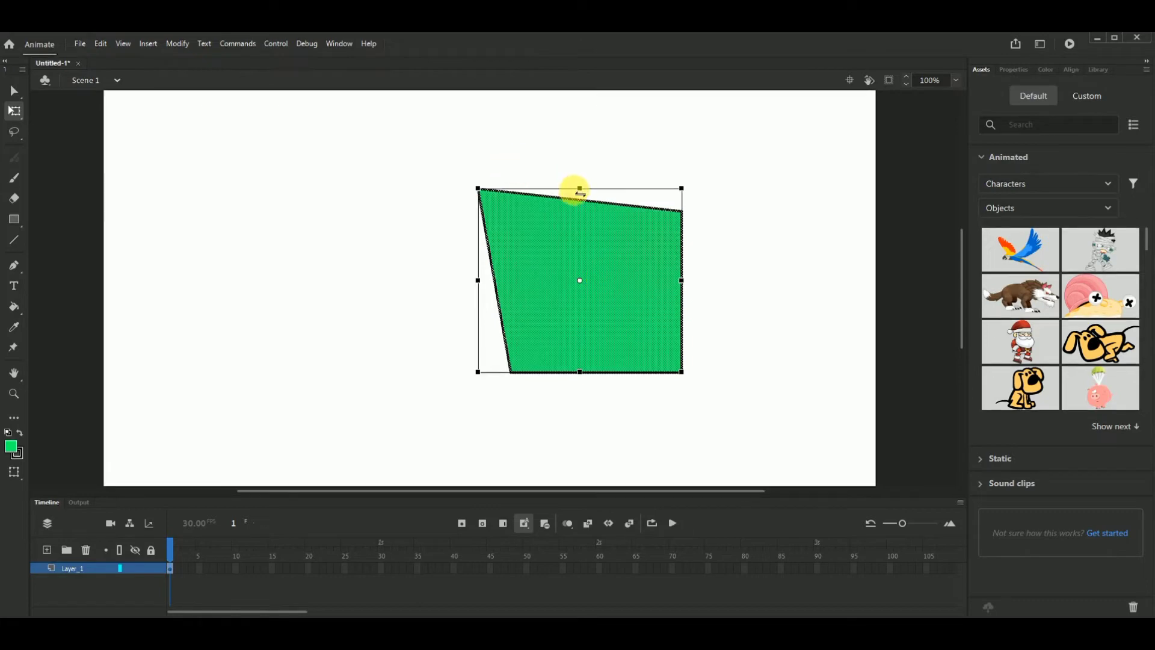
{"action": "left_click_drag", "start_coordinate": [580, 189], "coordinate": [580, 107]}
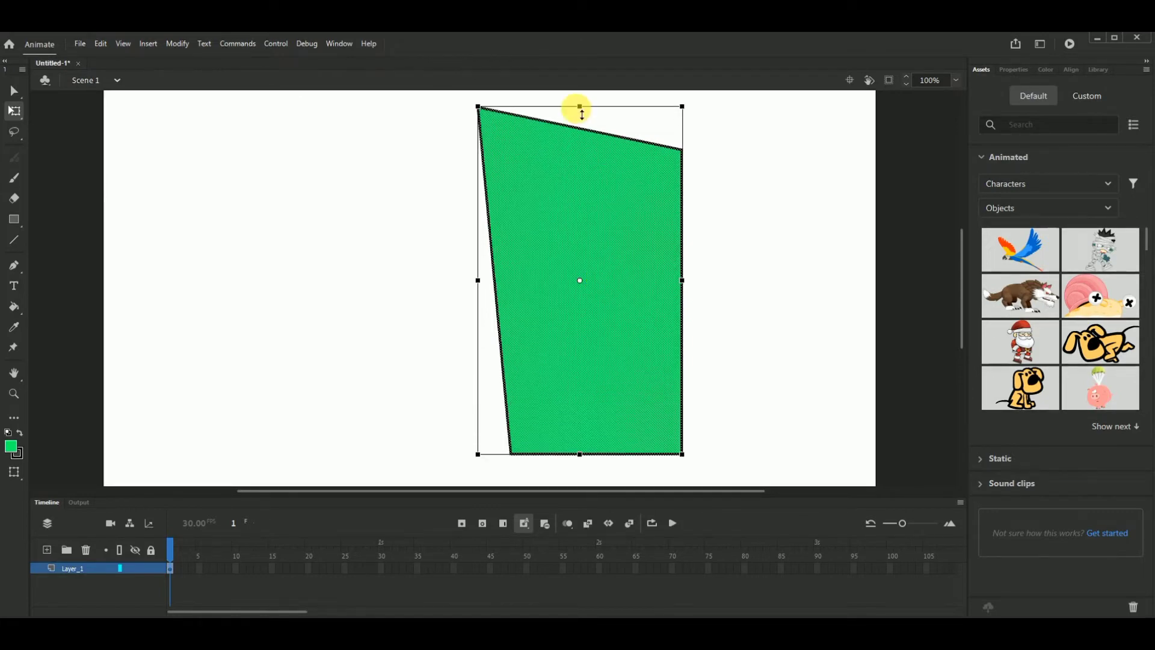
{"action": "left_click_drag", "start_coordinate": [475, 280], "coordinate": [400, 276]}
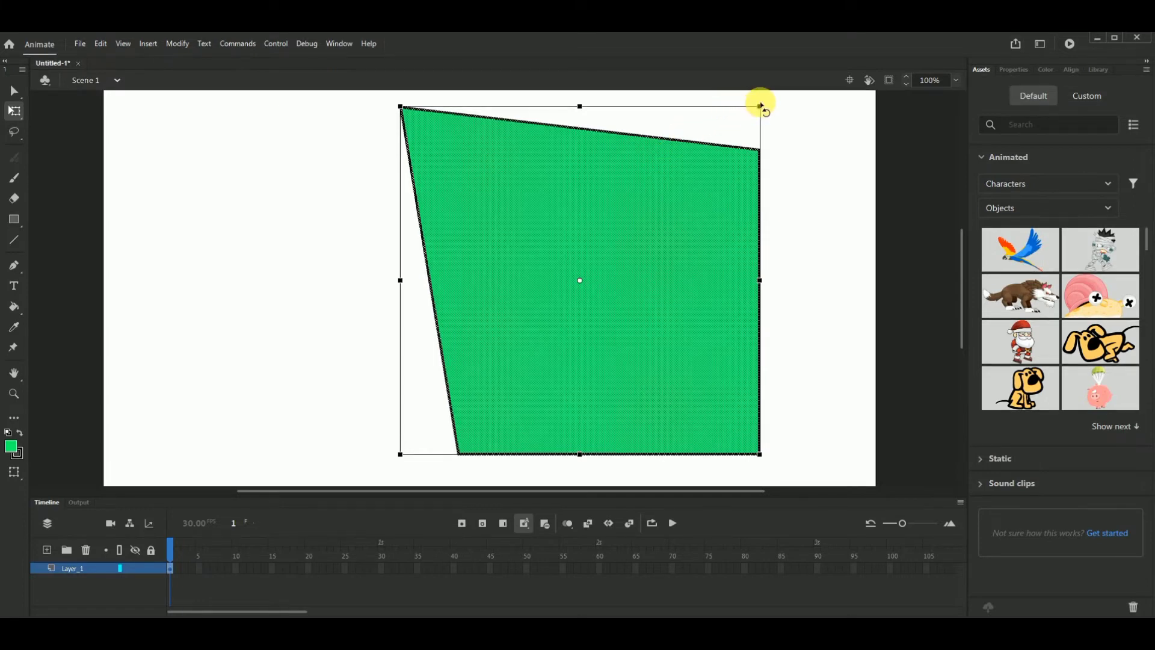
{"action": "left_click_drag", "start_coordinate": [759, 108], "coordinate": [689, 201]}
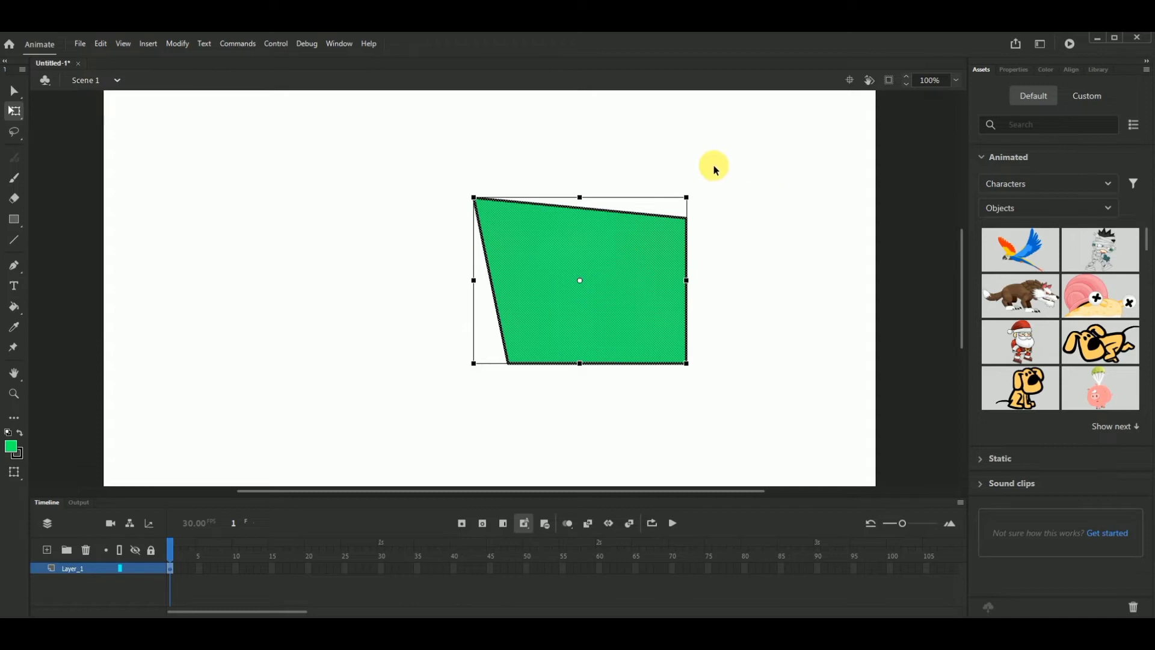
- Rotate the green quadrilateral clockwise by about 30 degrees with the Free Transform tool and deselect it
{"action": "mouse_move", "coordinate": [720, 243]}
{"action": "left_mouse_down"}
{"action": "mouse_move", "coordinate": [727, 319]}
{"action": "mouse_move", "coordinate": [734, 250]}
{"action": "left_mouse_up"}
{"action": "left_click", "coordinate": [565, 241]}
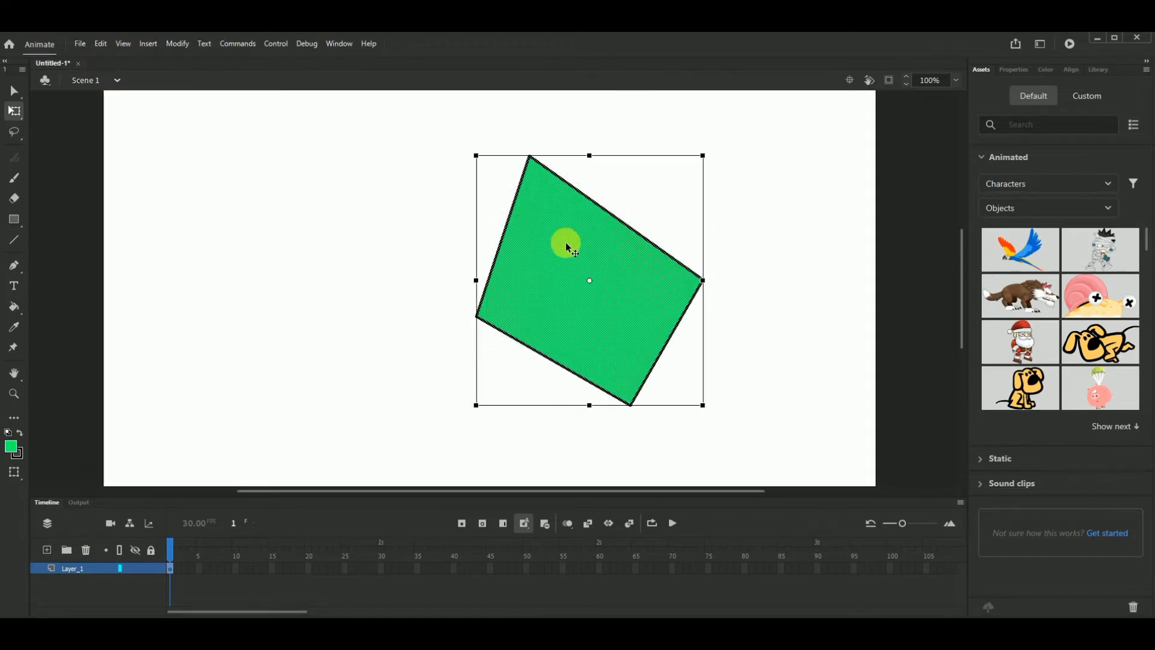
{"action": "left_click", "coordinate": [807, 250]}
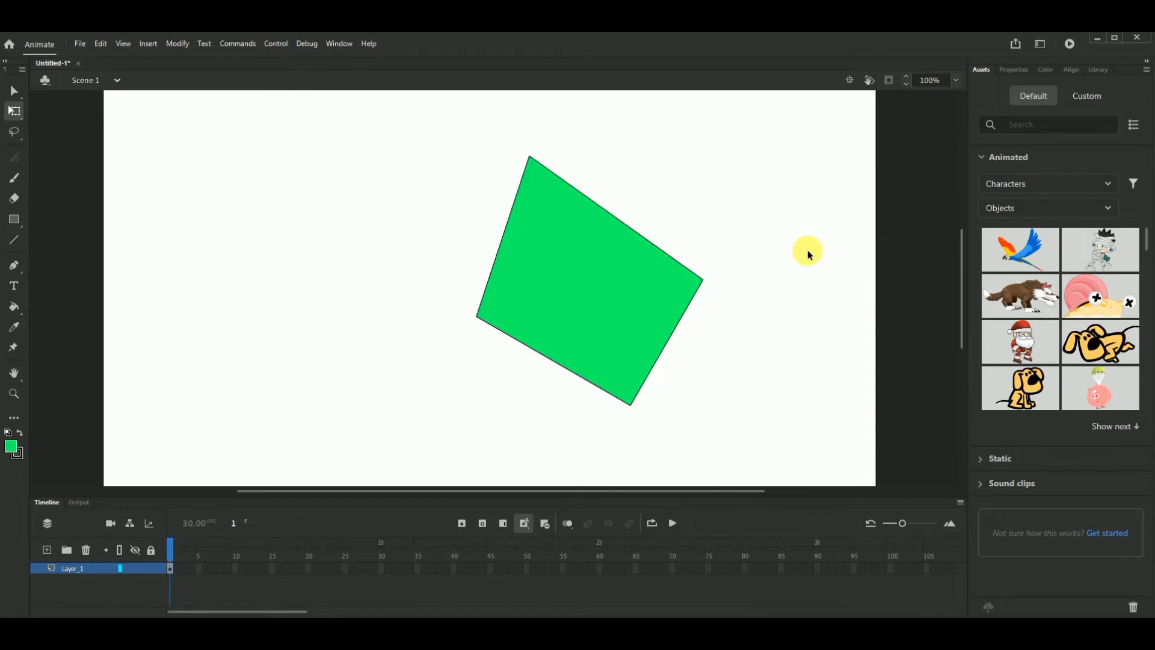
- Try the Gradient Transform tool on the quadrilateral's green fill
{"action": "left_click", "coordinate": [14, 110]}
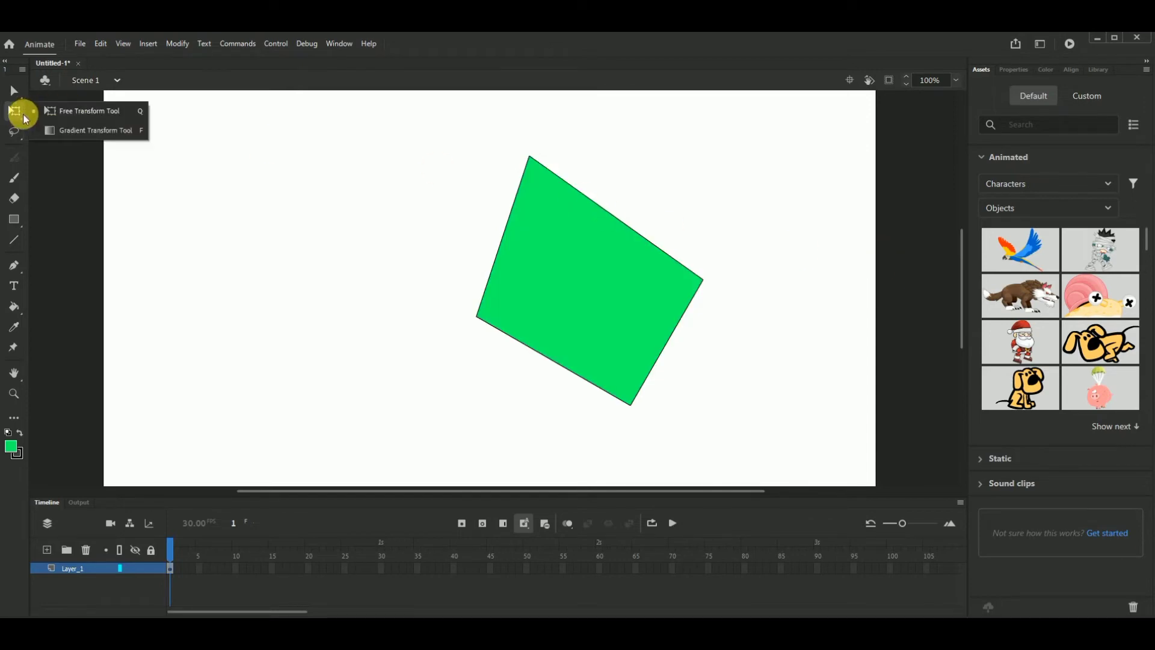
{"action": "left_click", "coordinate": [69, 133]}
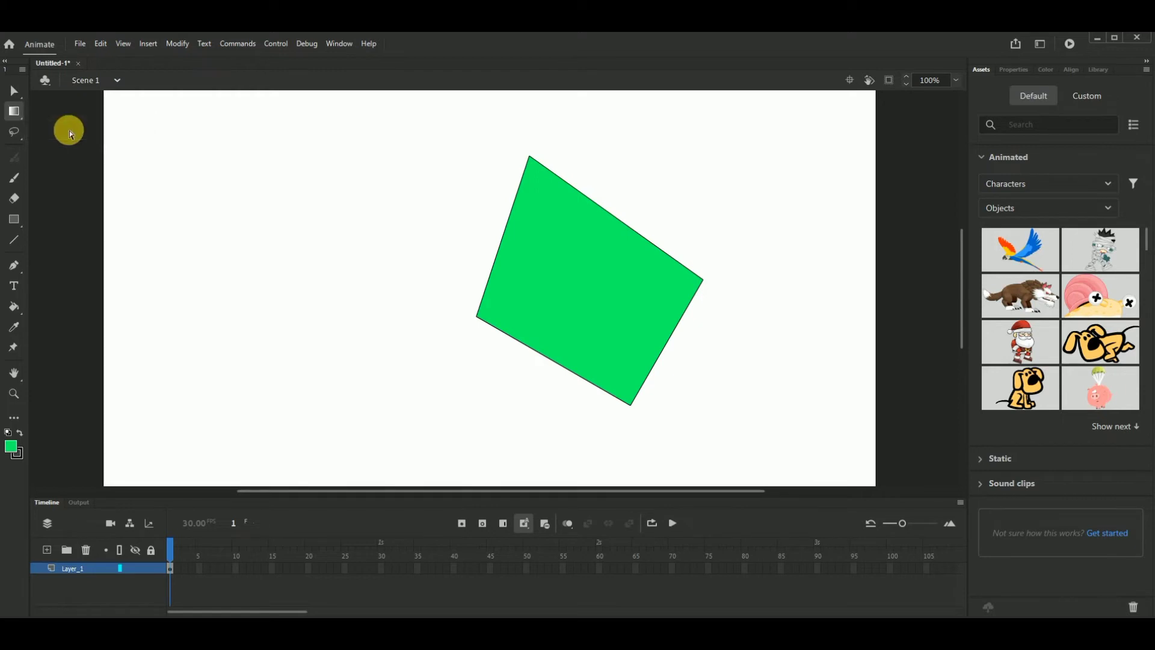
{"action": "left_click", "coordinate": [628, 318]}
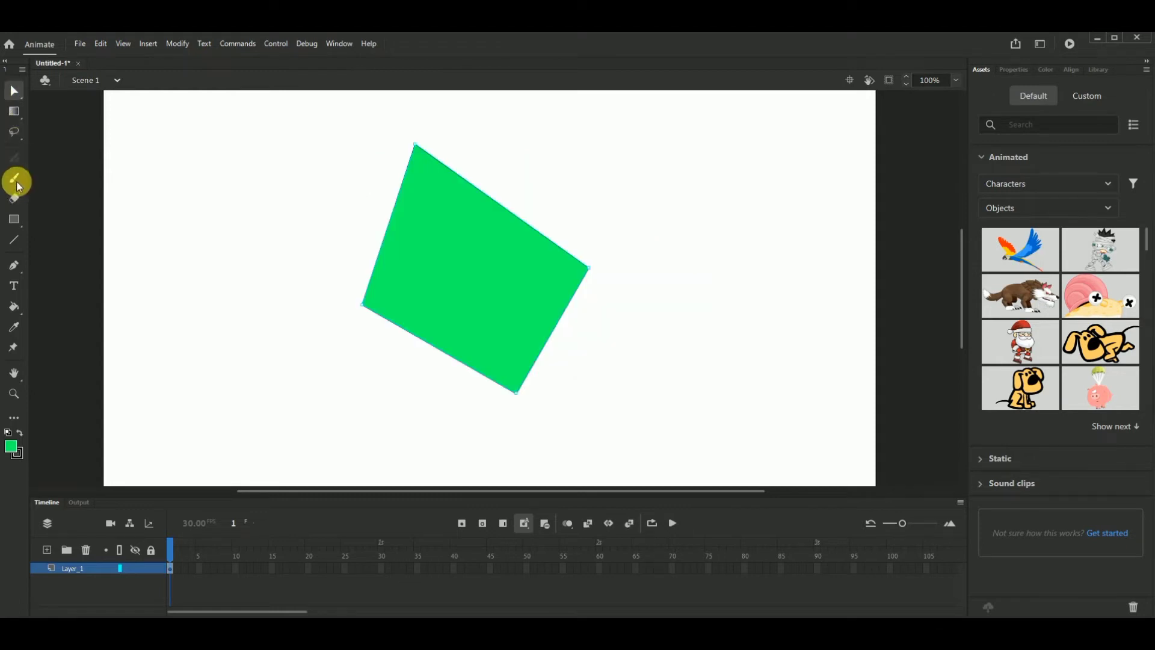
- Select the whole green quadrilateral with the Subselection tool and delete it from the stage
{"action": "left_click", "coordinate": [16, 178]}
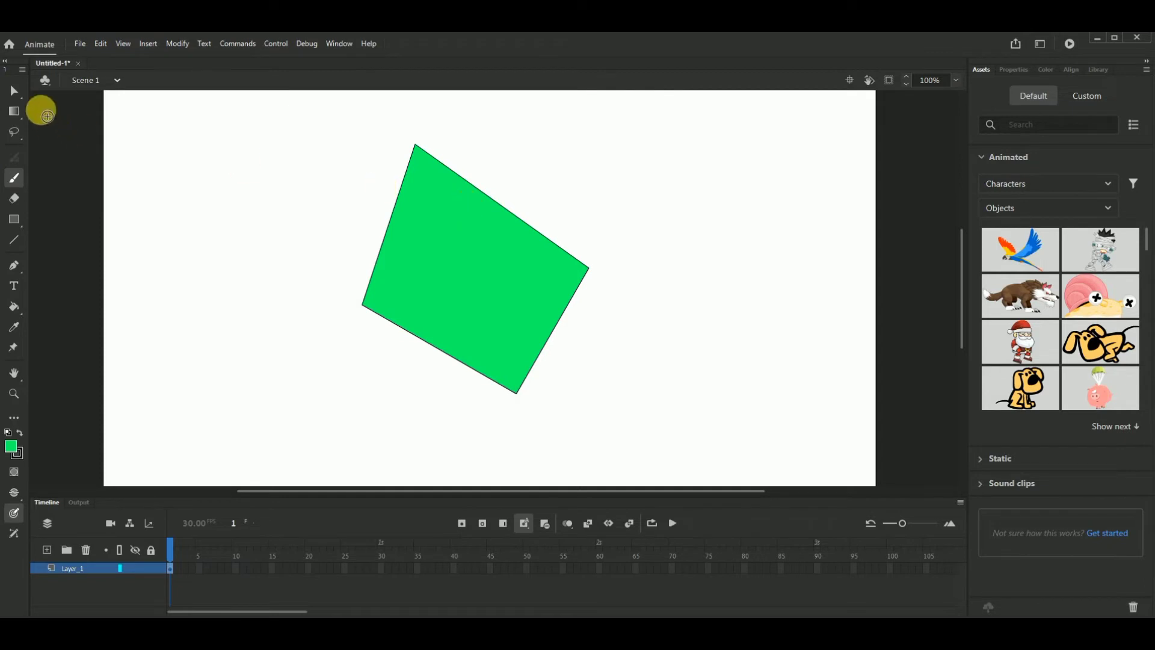
{"action": "left_click", "coordinate": [12, 89]}
{"action": "left_click_drag", "start_coordinate": [299, 127], "coordinate": [691, 434]}
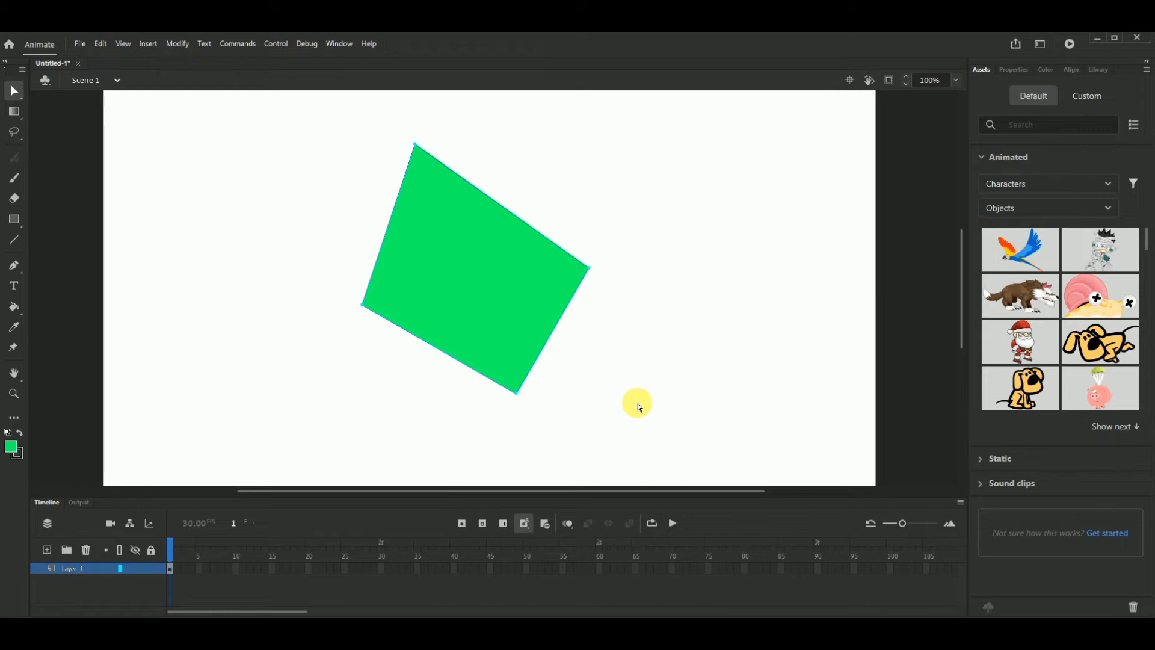
{"action": "key", "text": "Delete"}
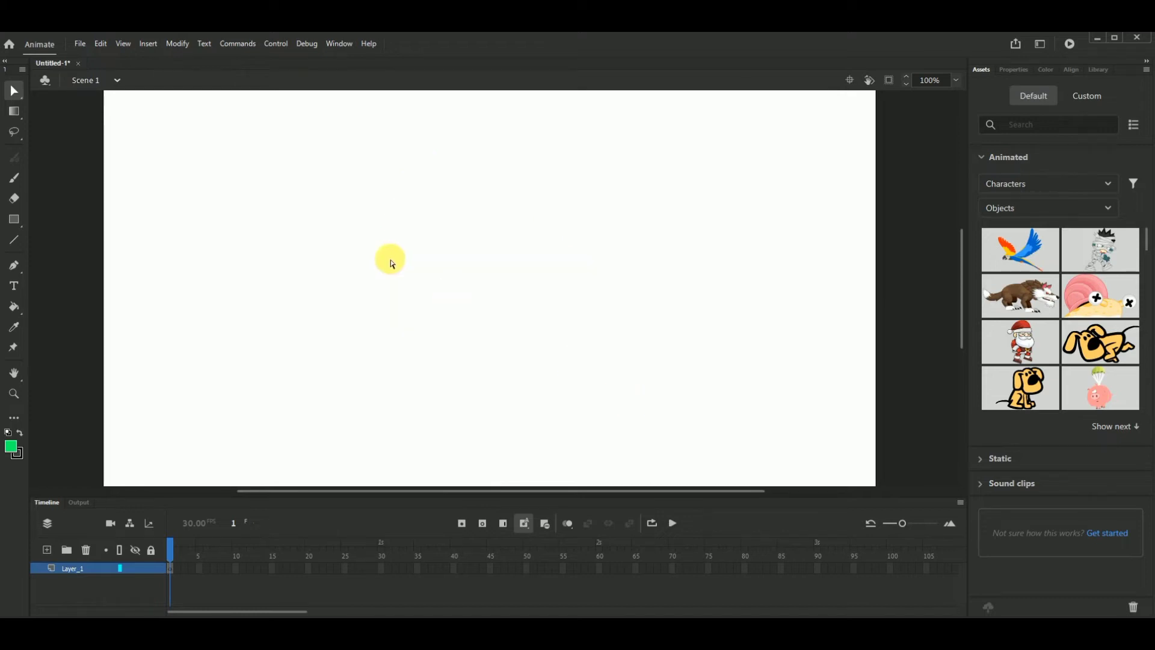
- Paint a large looping green stroke, a dot and a second curved stroke around the dot with the Classic Brush
{"action": "left_click", "coordinate": [13, 178]}
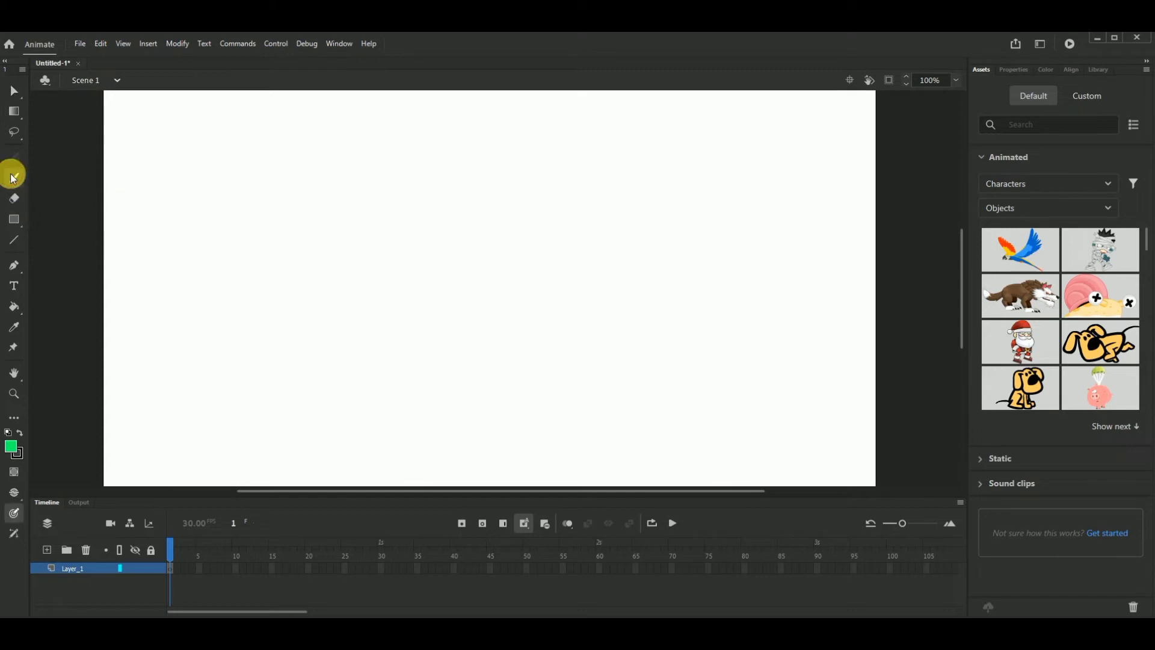
{"action": "mouse_move", "coordinate": [258, 198]}
{"action": "left_mouse_down"}
{"action": "mouse_move", "coordinate": [460, 200]}
{"action": "mouse_move", "coordinate": [559, 284]}
{"action": "mouse_move", "coordinate": [512, 367]}
{"action": "mouse_move", "coordinate": [383, 318]}
{"action": "mouse_move", "coordinate": [606, 232]}
{"action": "mouse_move", "coordinate": [647, 204]}
{"action": "left_mouse_up"}
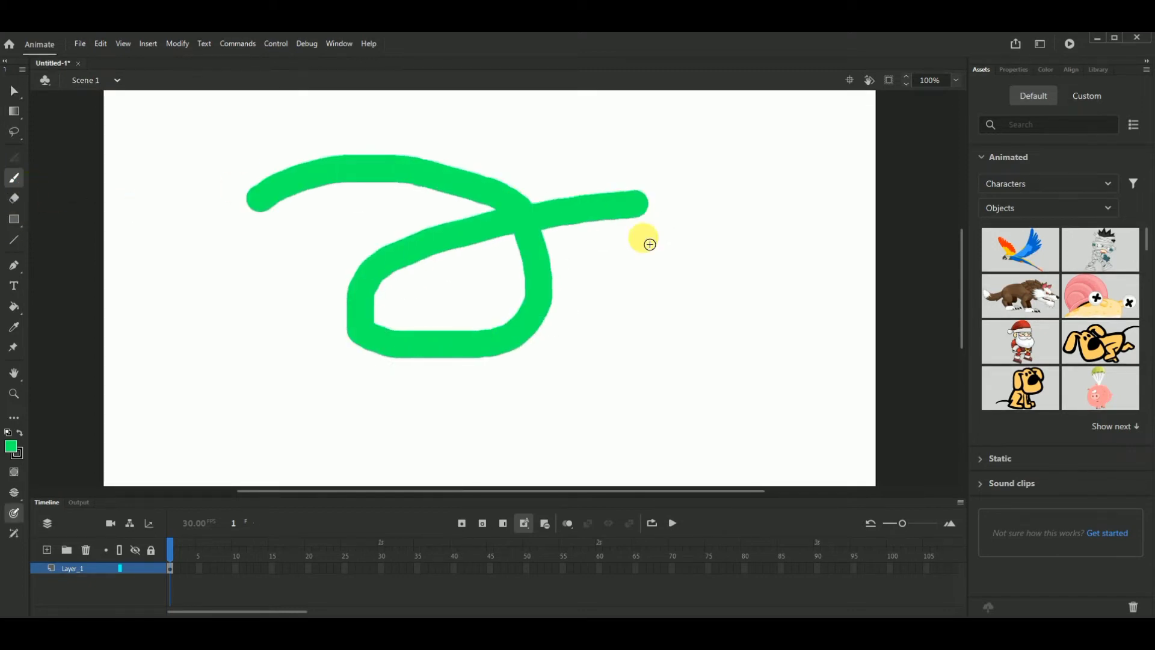
{"action": "left_click", "coordinate": [652, 278]}
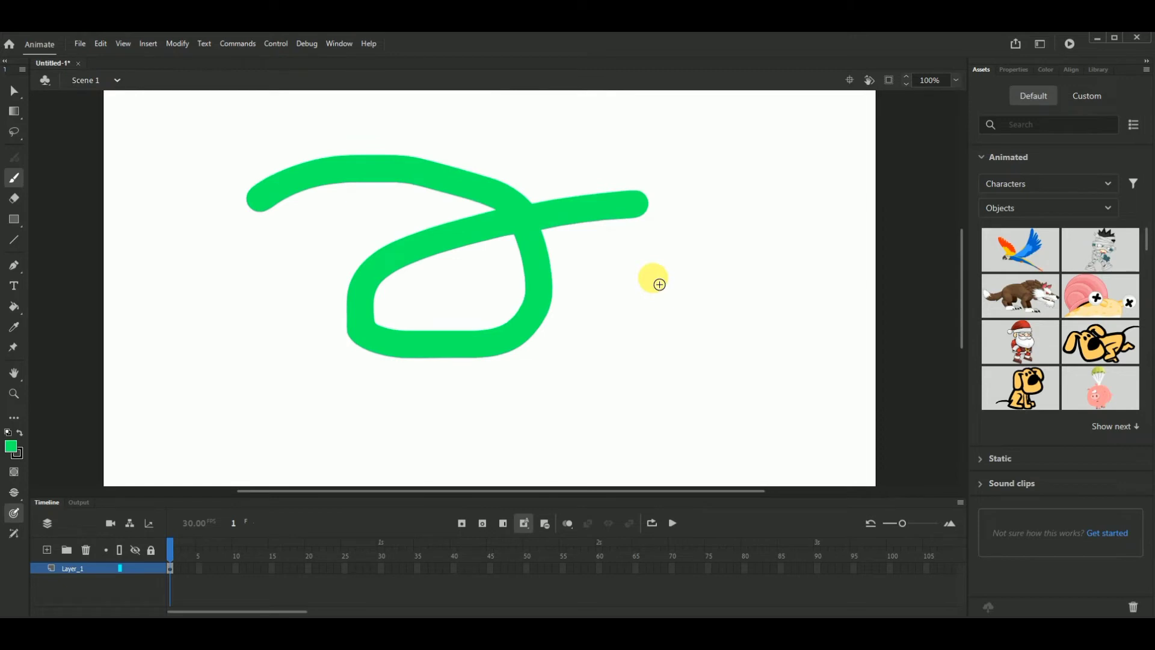
{"action": "left_click", "coordinate": [1014, 69]}
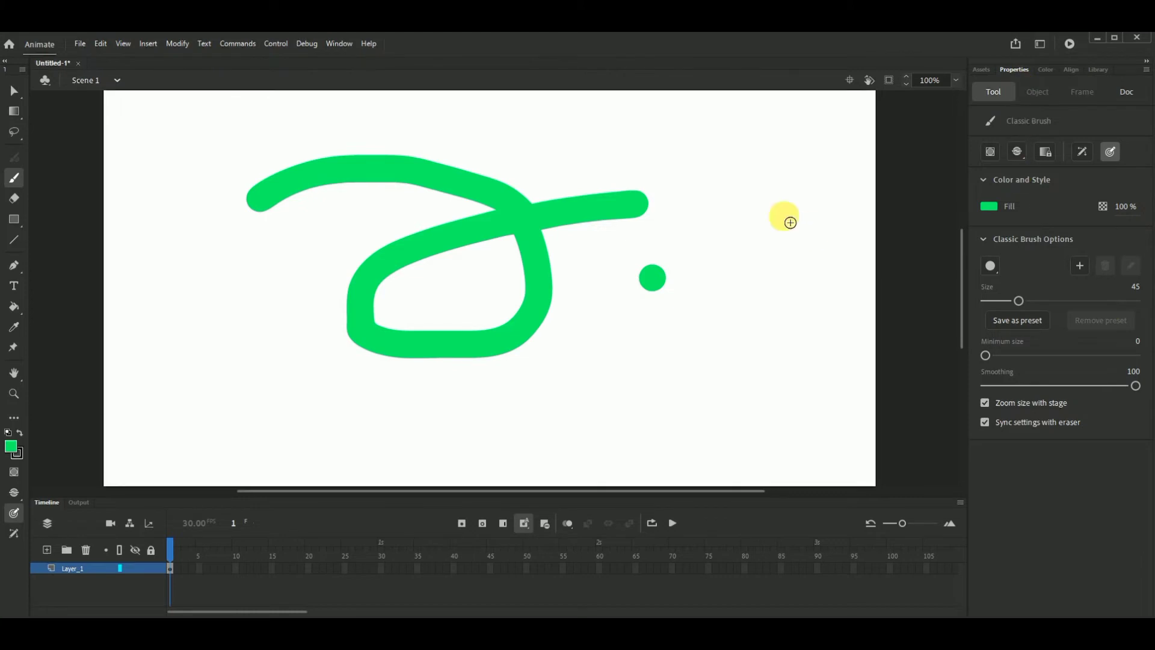
{"action": "mouse_move", "coordinate": [705, 235]}
{"action": "left_mouse_down"}
{"action": "mouse_move", "coordinate": [597, 290]}
{"action": "mouse_move", "coordinate": [646, 331]}
{"action": "mouse_move", "coordinate": [752, 330]}
{"action": "mouse_move", "coordinate": [668, 390]}
{"action": "left_mouse_up"}
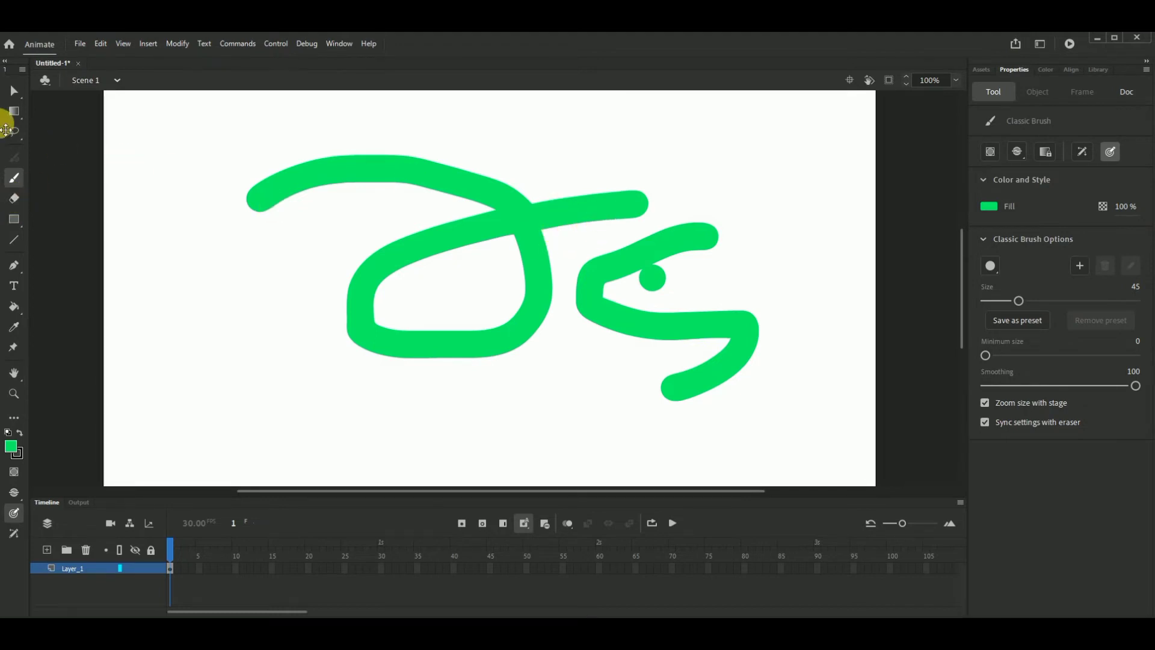
- Set the fill color to black and recolor the green brush strokes and dot with the Paint Bucket tool
{"action": "left_click", "coordinate": [989, 205]}
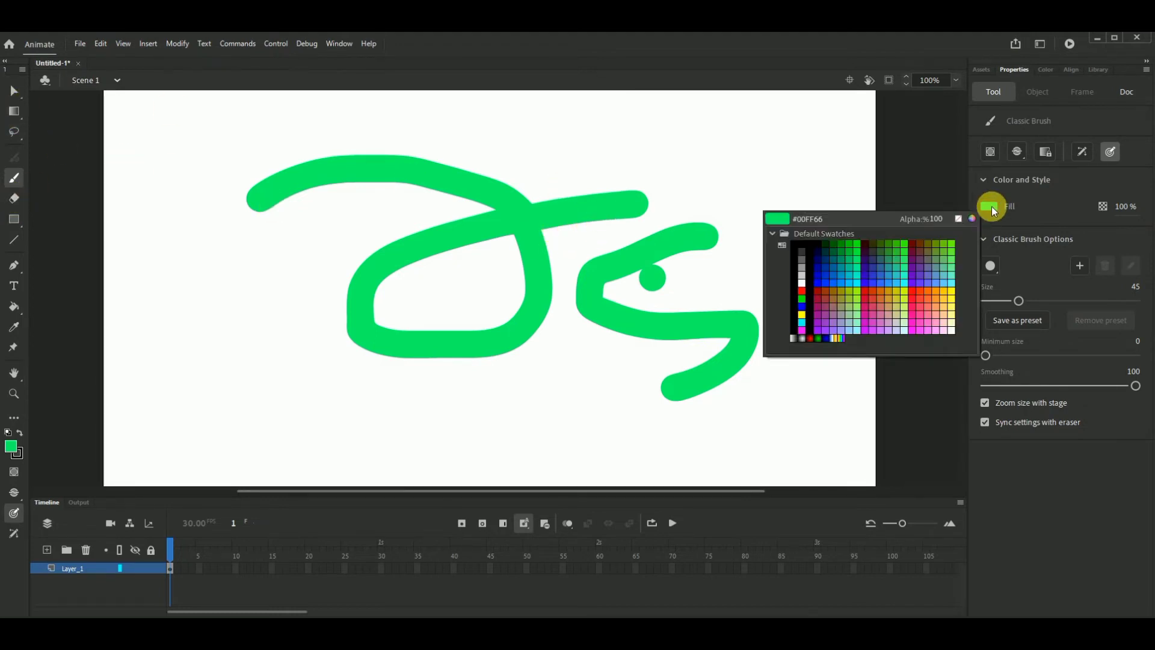
{"action": "left_click", "coordinate": [809, 249]}
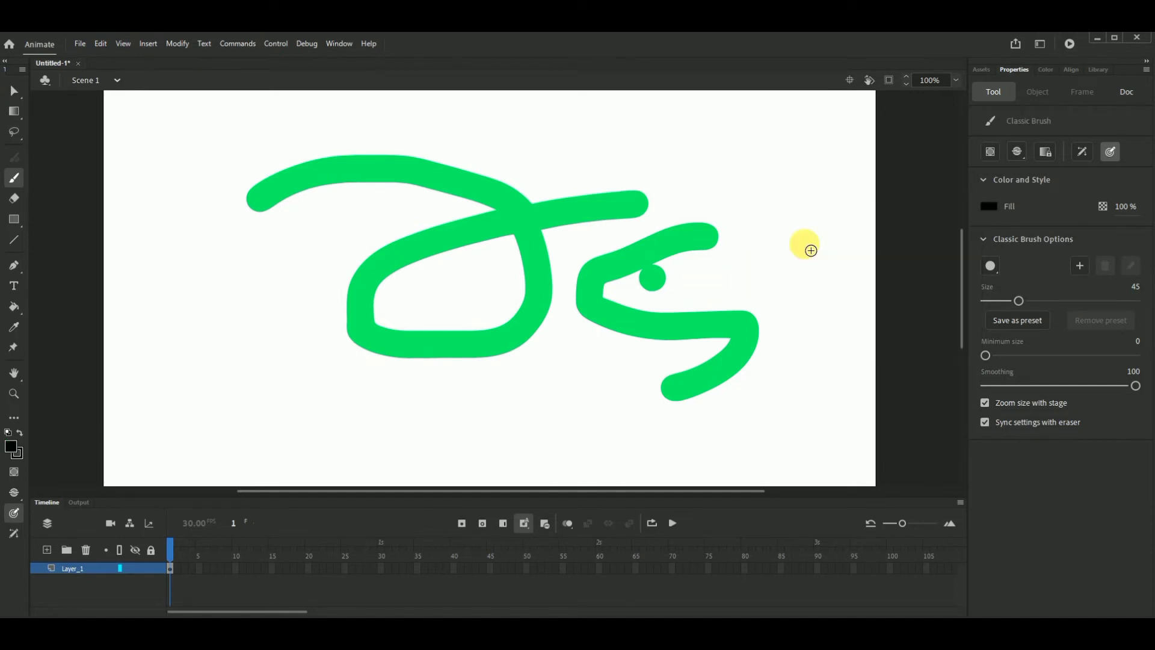
{"action": "left_click", "coordinate": [15, 309]}
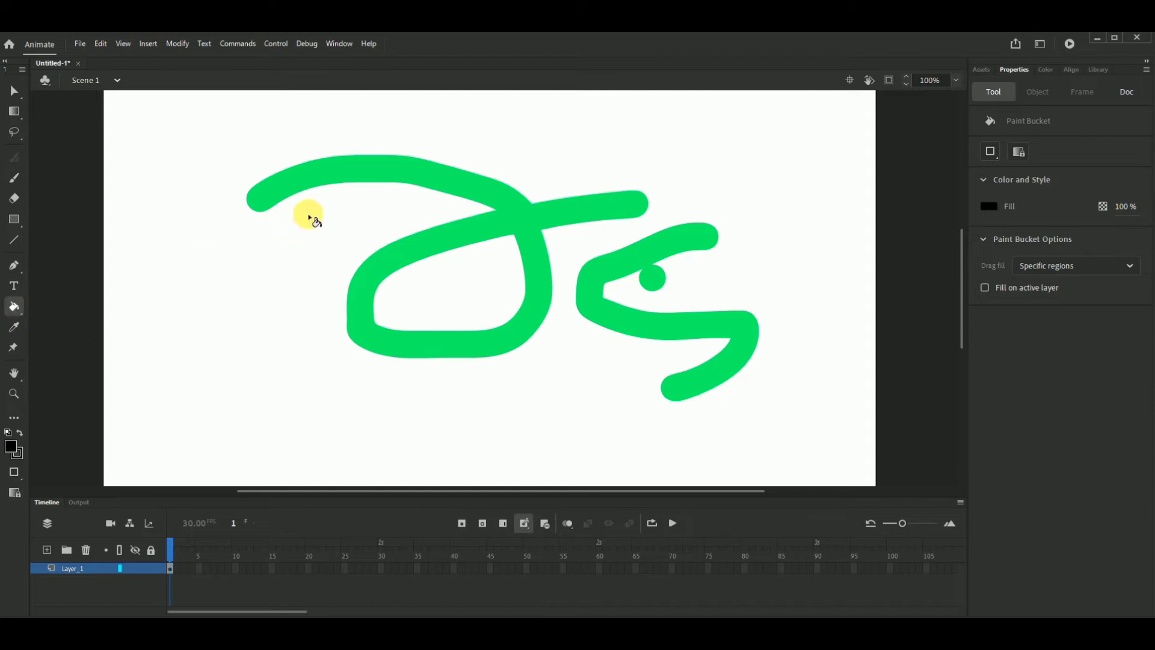
{"action": "left_click", "coordinate": [332, 166]}
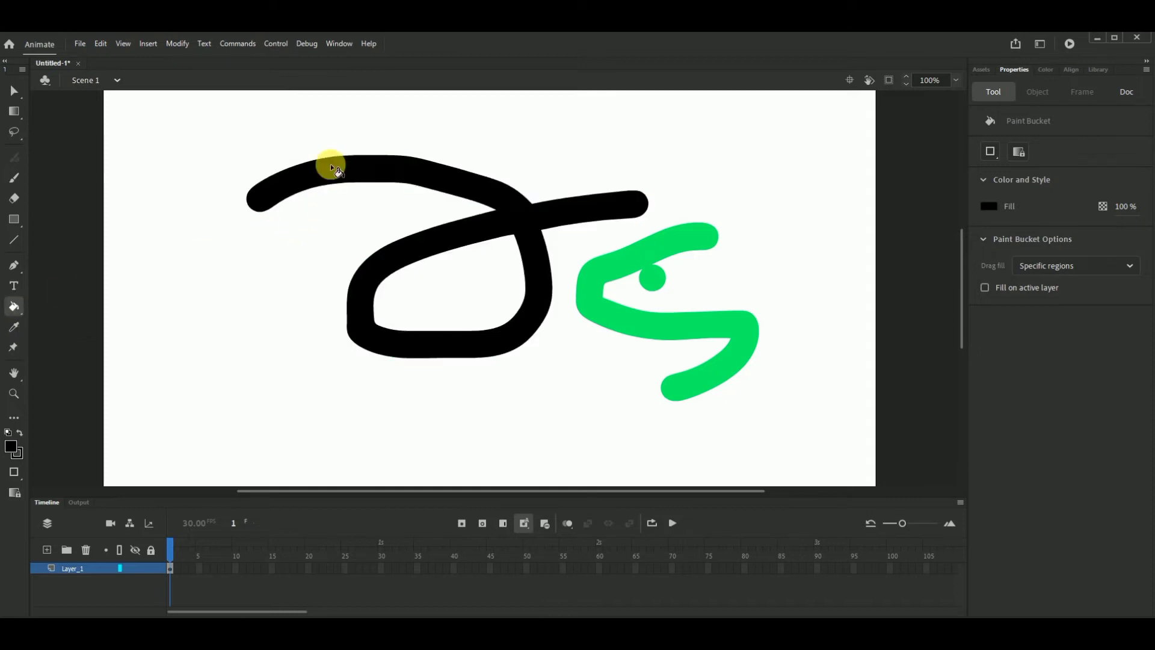
{"action": "left_click", "coordinate": [623, 266]}
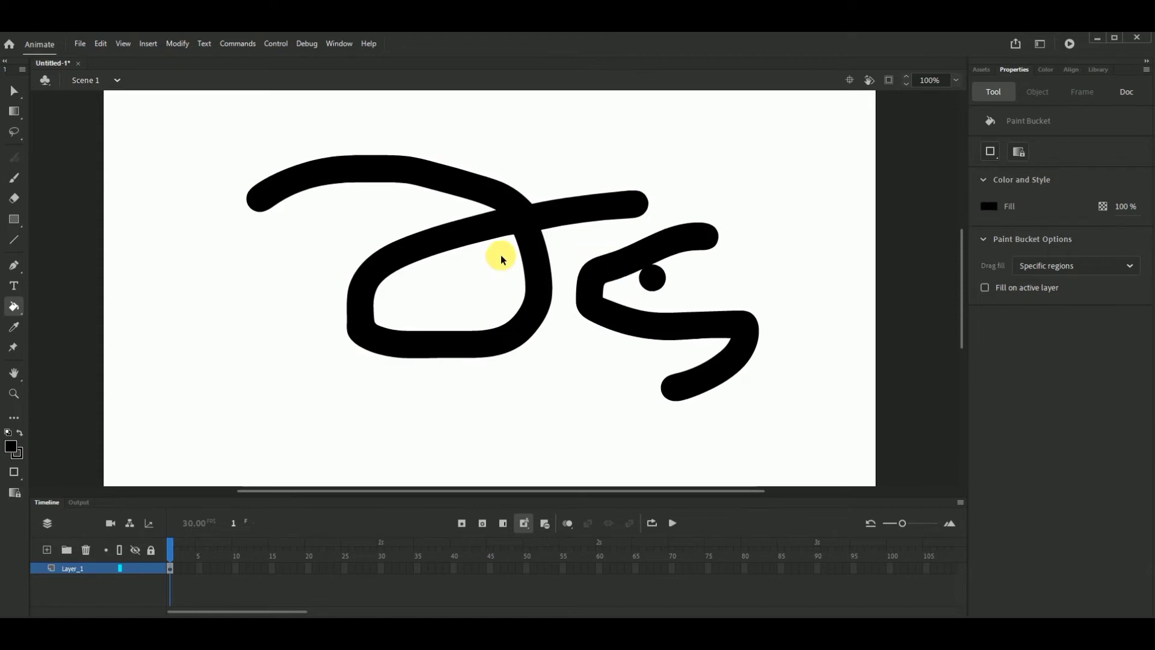
- Undo the black fills and all the brush strokes back to an empty stage
{"action": "key", "text": "ctrl+z"}
{"action": "key", "text": "ctrl+z"}
{"action": "key", "text": "ctrl+z"}
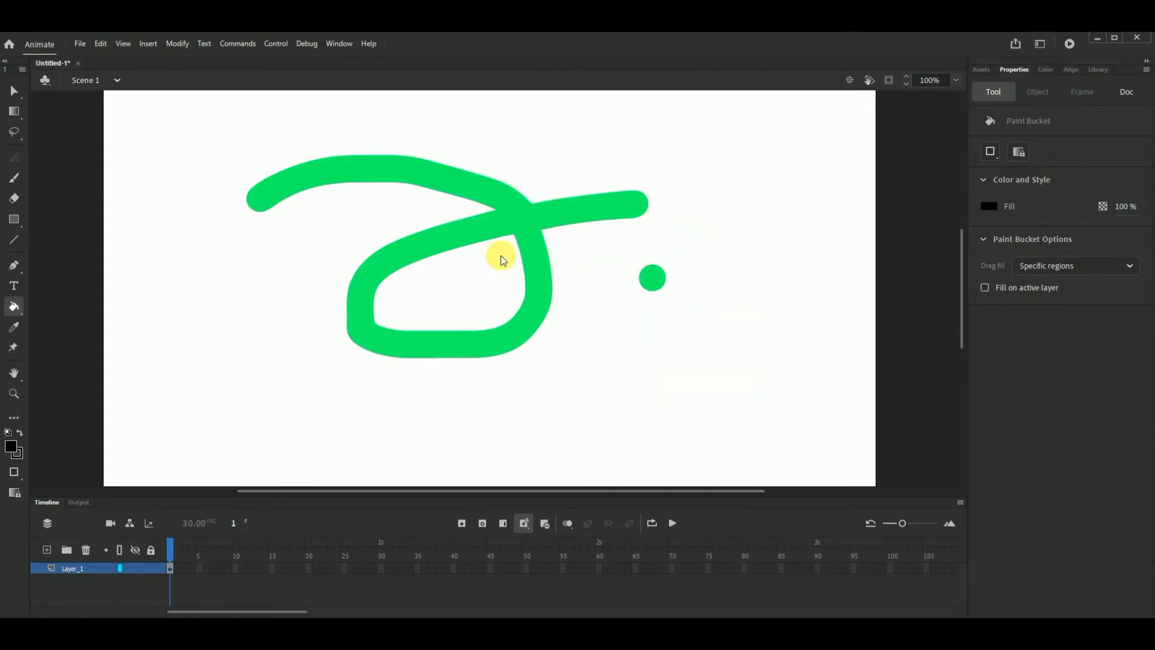
{"action": "key", "text": "ctrl+z"}
{"action": "key", "text": "ctrl+z"}
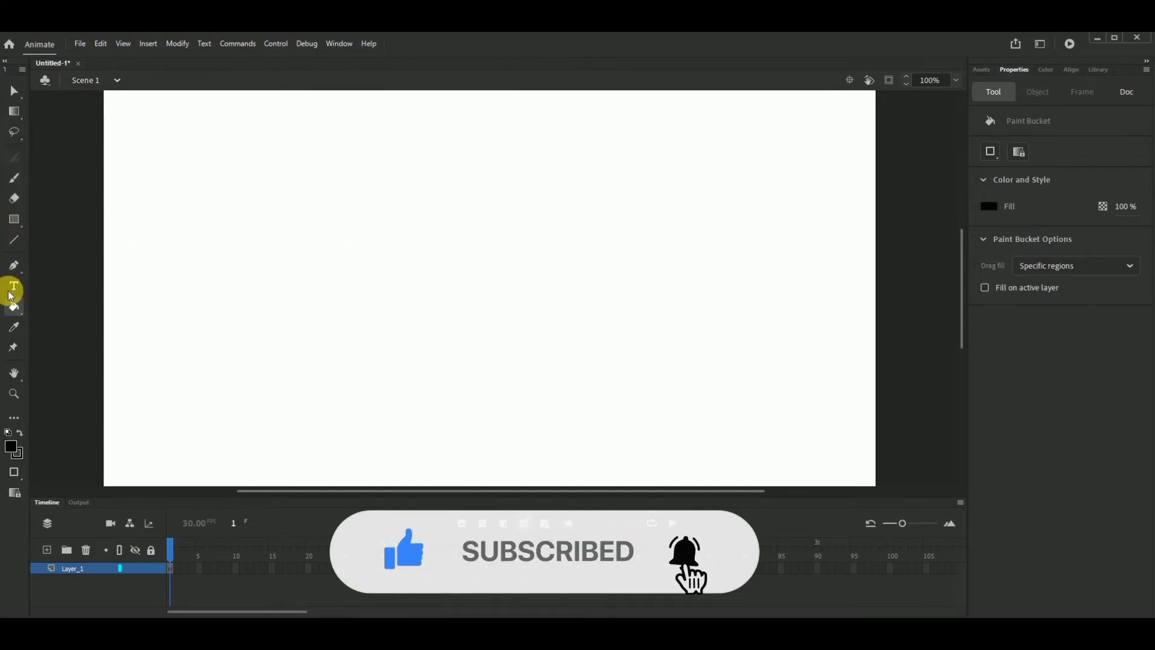
- Draw a wide black-filled rectangle in the middle of the stage with the Rectangle tool
{"action": "left_click", "coordinate": [15, 206]}
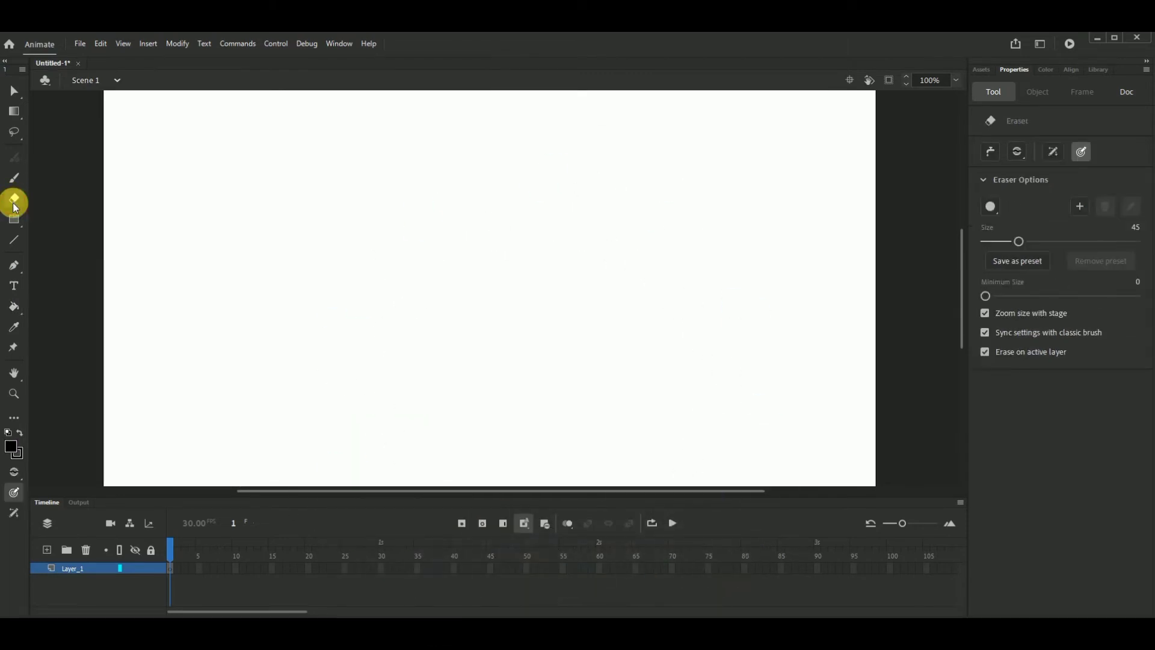
{"action": "left_click", "coordinate": [14, 220]}
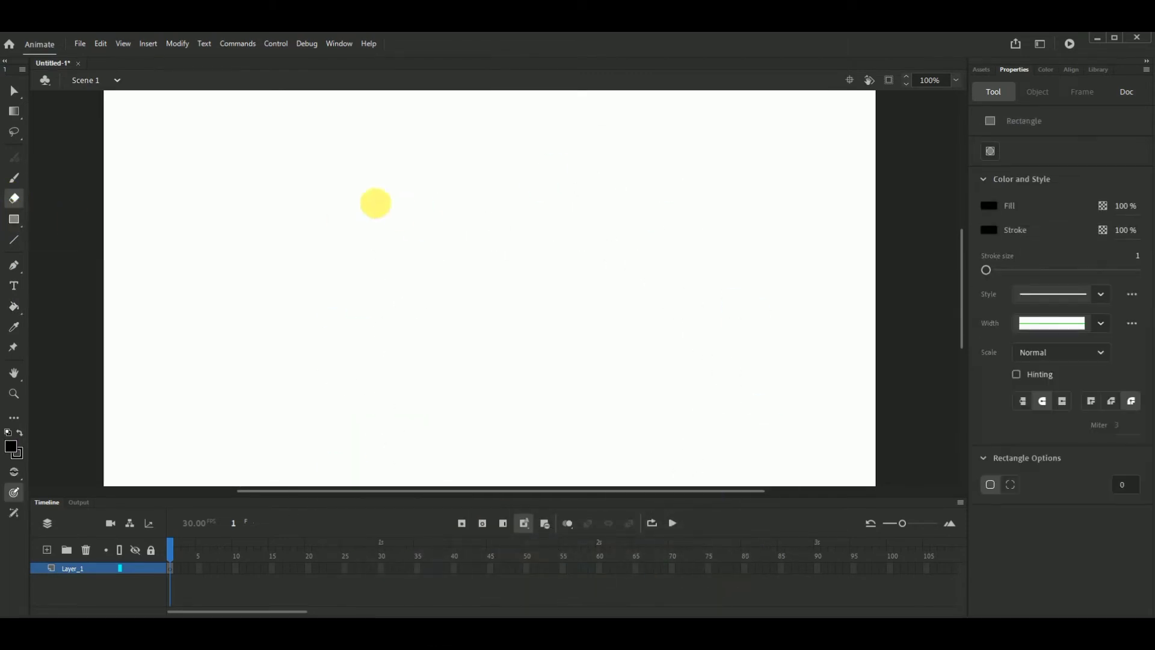
{"action": "left_click_drag", "start_coordinate": [337, 193], "coordinate": [675, 382]}
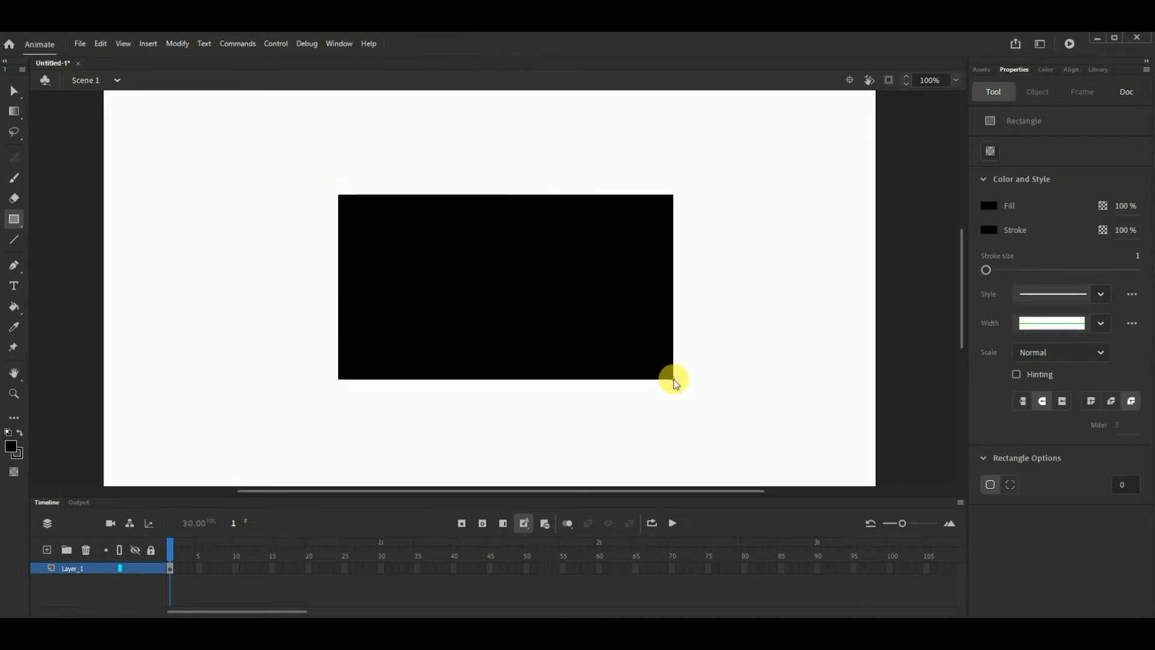
- Set the fill color to bright green and recolor the black rectangle with the Paint Bucket
{"action": "left_click", "coordinate": [993, 206]}
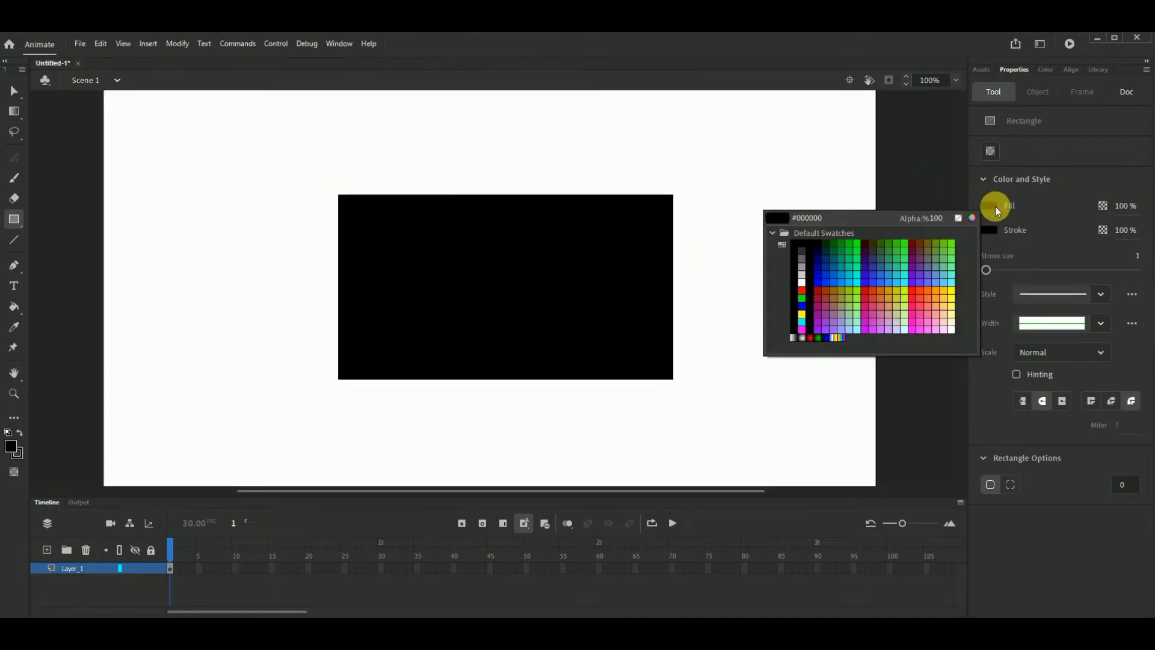
{"action": "left_click", "coordinate": [904, 244]}
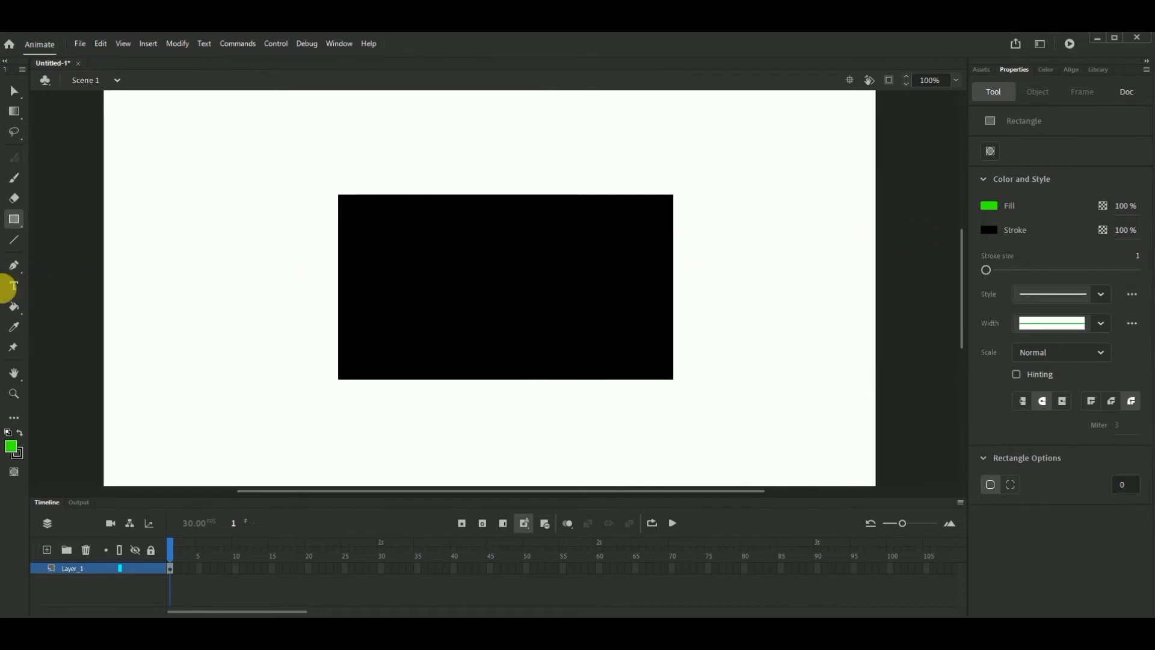
{"action": "left_click", "coordinate": [13, 308]}
{"action": "left_click", "coordinate": [452, 286]}
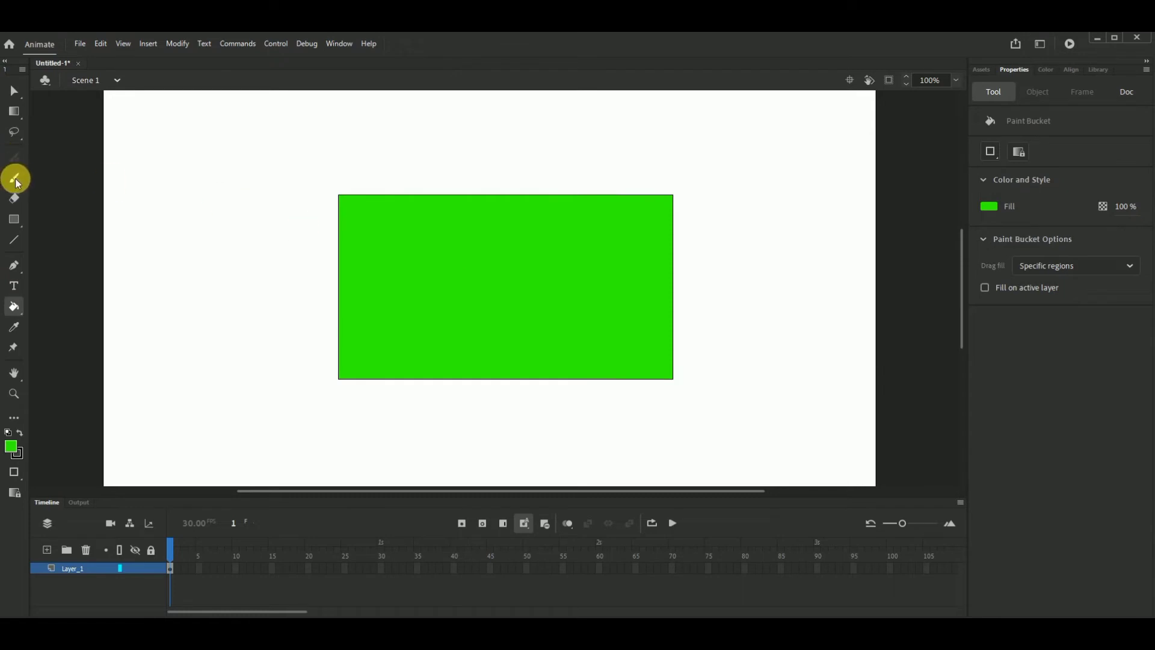
- Erase broad strokes across the upper part of the green rectangle with the Eraser, and undo the erasing
{"action": "left_click", "coordinate": [14, 196]}
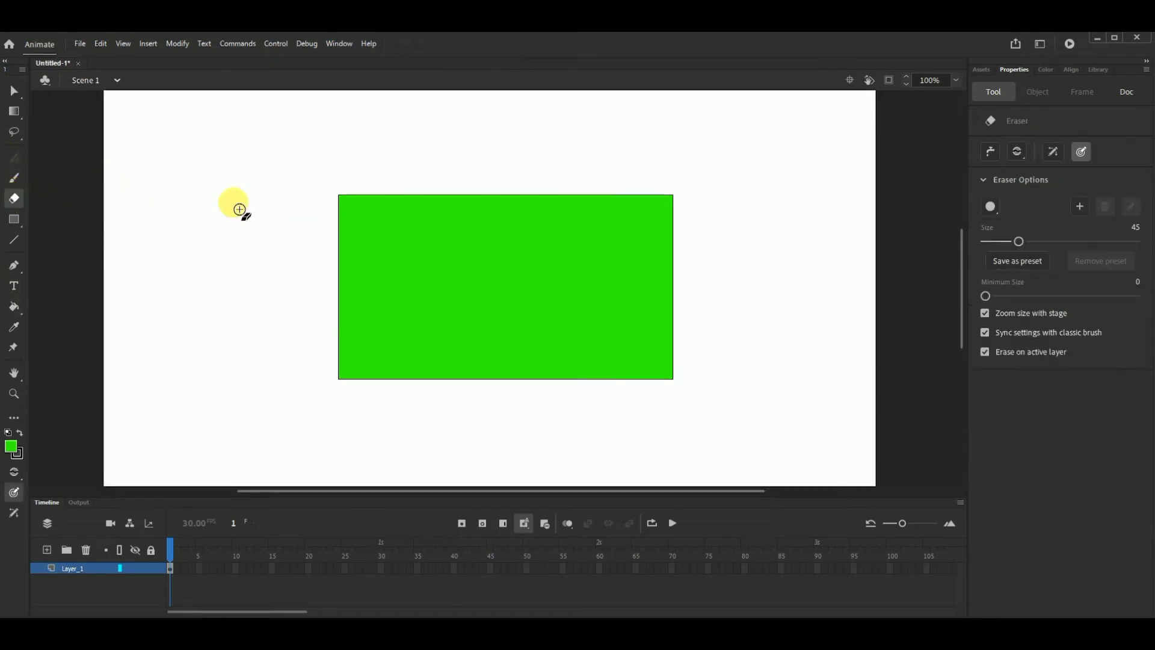
{"action": "mouse_move", "coordinate": [469, 232]}
{"action": "left_mouse_down"}
{"action": "mouse_move", "coordinate": [436, 248]}
{"action": "mouse_move", "coordinate": [530, 222]}
{"action": "mouse_move", "coordinate": [617, 224]}
{"action": "mouse_move", "coordinate": [294, 238]}
{"action": "mouse_move", "coordinate": [623, 197]}
{"action": "mouse_move", "coordinate": [363, 228]}
{"action": "mouse_move", "coordinate": [769, 215]}
{"action": "mouse_move", "coordinate": [675, 234]}
{"action": "mouse_move", "coordinate": [703, 254]}
{"action": "mouse_move", "coordinate": [320, 272]}
{"action": "mouse_move", "coordinate": [708, 276]}
{"action": "mouse_move", "coordinate": [391, 319]}
{"action": "mouse_move", "coordinate": [448, 313]}
{"action": "mouse_move", "coordinate": [699, 223]}
{"action": "left_mouse_up"}
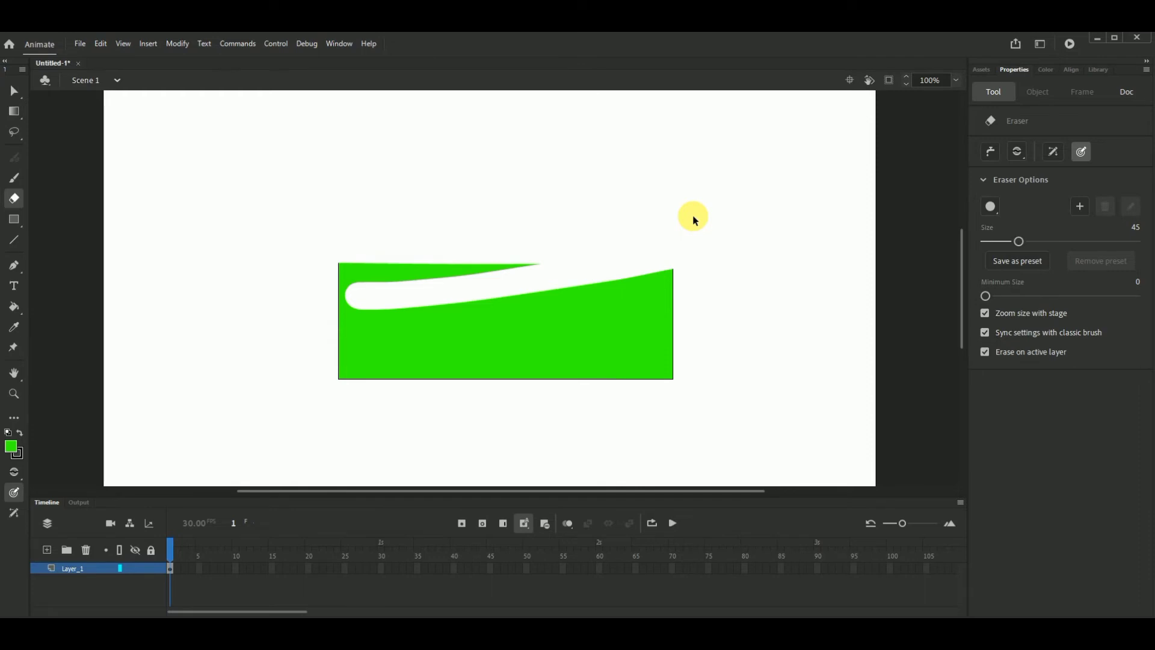
{"action": "key", "text": "ctrl+z"}
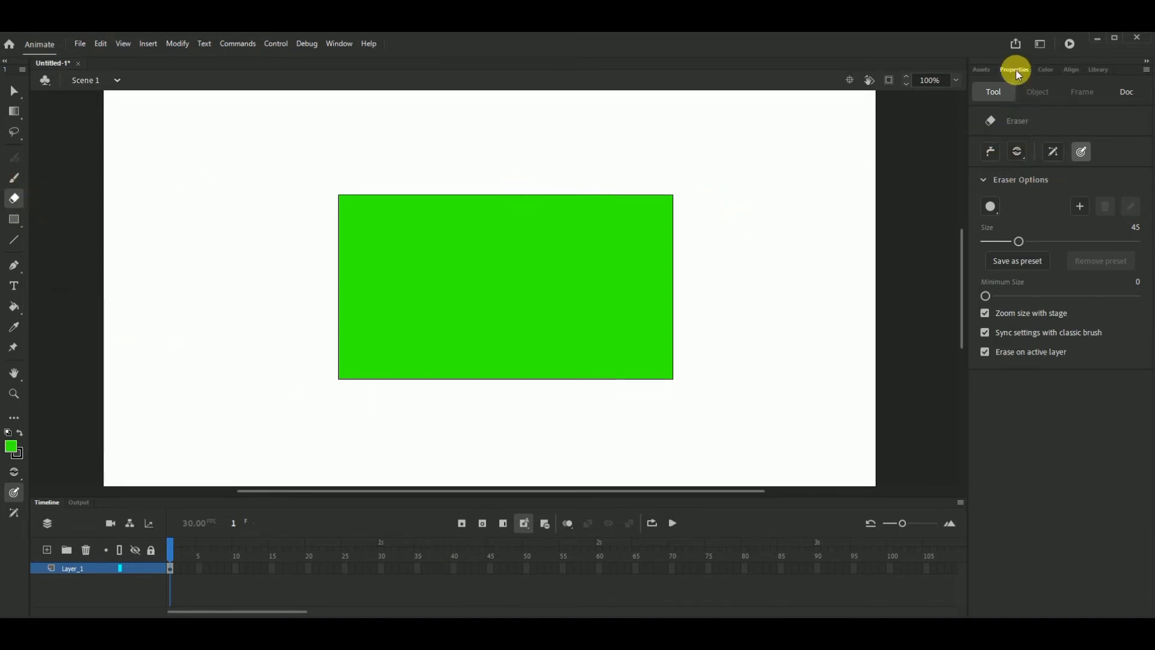
- Erase the rectangle's upper part in Erase Normal mode, removing both fill and outline, and undo the erasing
{"action": "left_click", "coordinate": [1023, 157]}
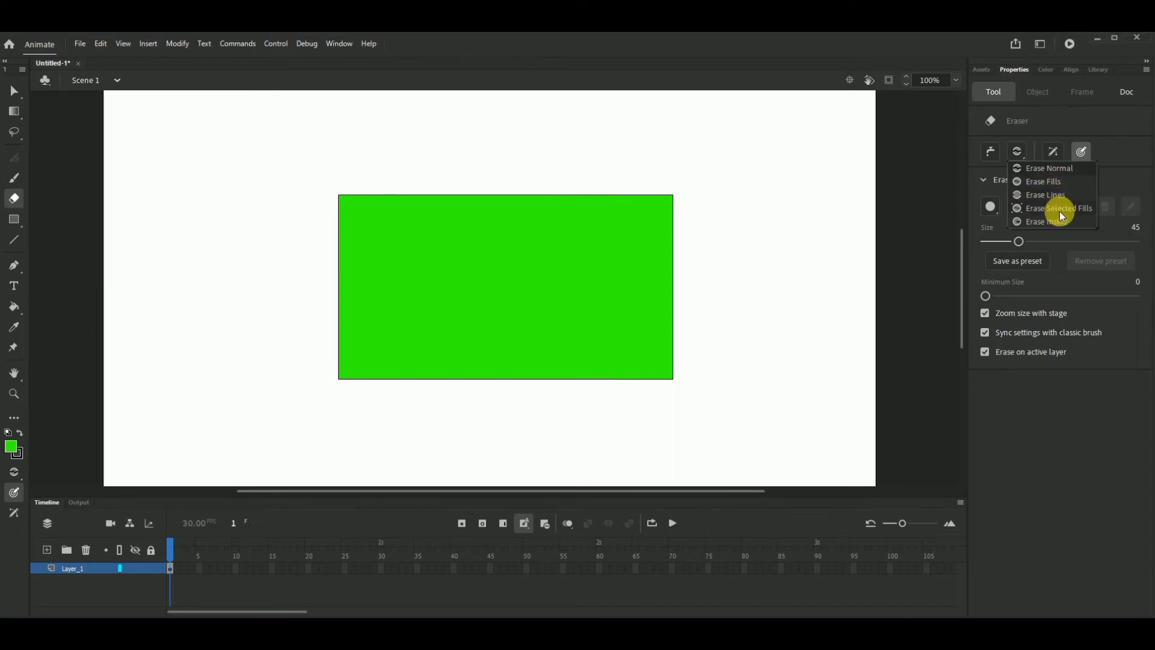
{"action": "left_click", "coordinate": [1035, 170]}
{"action": "mouse_move", "coordinate": [622, 197]}
{"action": "left_mouse_down"}
{"action": "mouse_move", "coordinate": [382, 245]}
{"action": "mouse_move", "coordinate": [428, 205]}
{"action": "mouse_move", "coordinate": [365, 213]}
{"action": "mouse_move", "coordinate": [285, 253]}
{"action": "mouse_move", "coordinate": [417, 265]}
{"action": "mouse_move", "coordinate": [860, 223]}
{"action": "mouse_move", "coordinate": [525, 269]}
{"action": "mouse_move", "coordinate": [678, 219]}
{"action": "mouse_move", "coordinate": [404, 256]}
{"action": "mouse_move", "coordinate": [382, 276]}
{"action": "mouse_move", "coordinate": [363, 250]}
{"action": "left_mouse_up"}
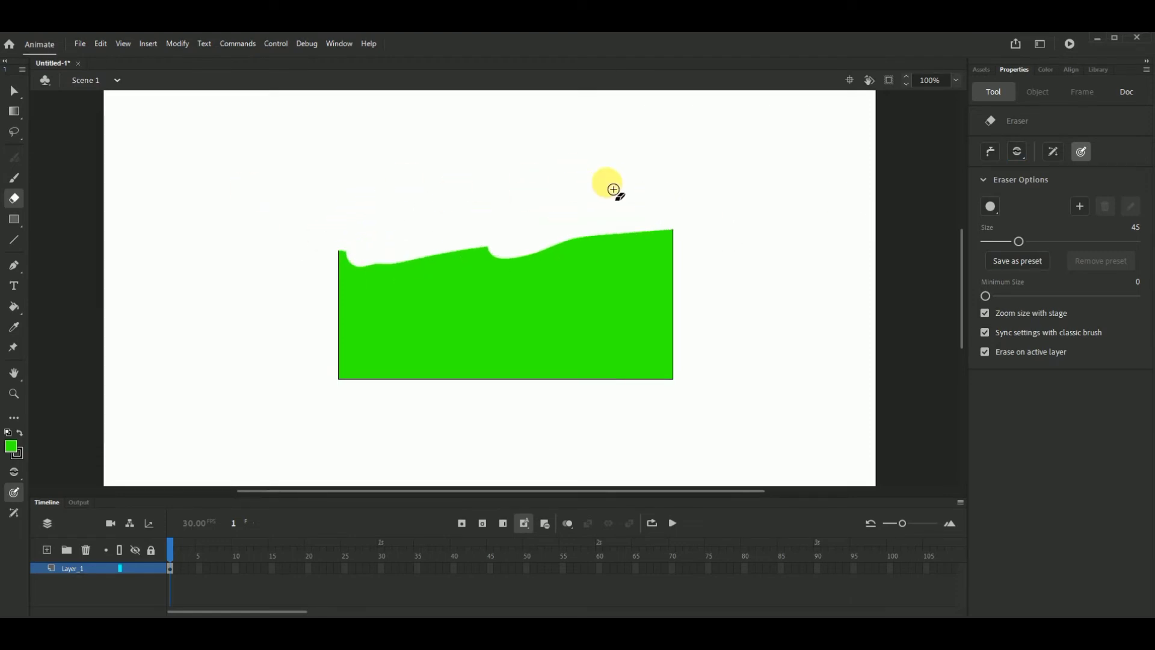
{"action": "mouse_move", "coordinate": [571, 260]}
{"action": "left_mouse_down"}
{"action": "mouse_move", "coordinate": [526, 257]}
{"action": "mouse_move", "coordinate": [684, 241]}
{"action": "mouse_move", "coordinate": [681, 302]}
{"action": "left_mouse_up"}
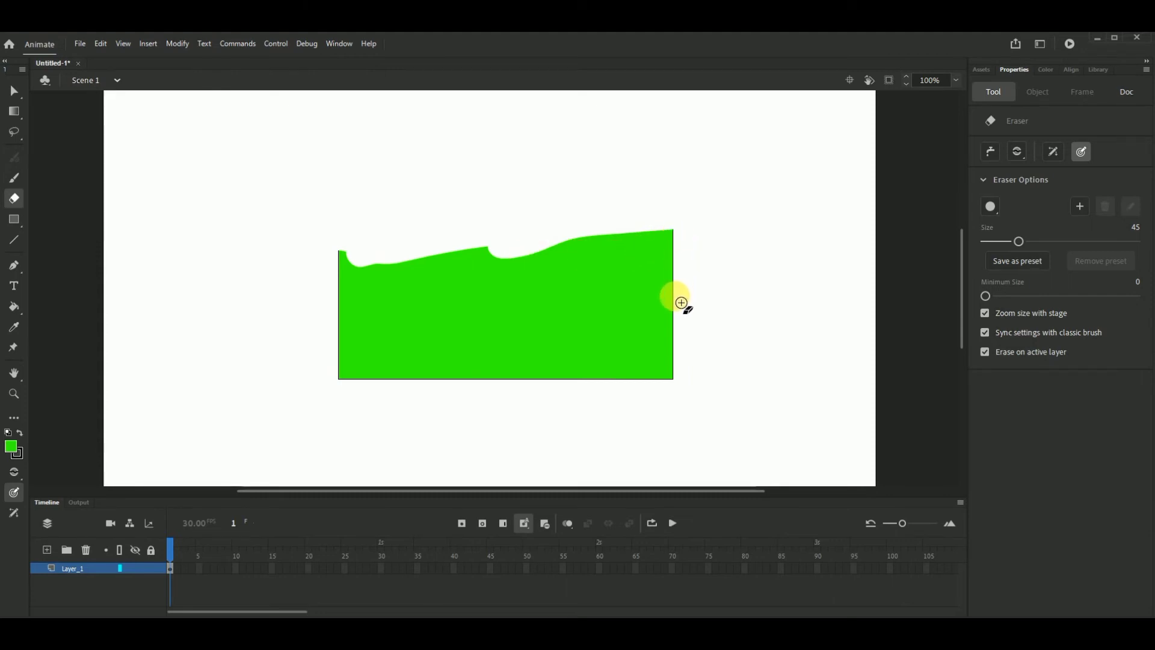
{"action": "key", "text": "ctrl+z"}
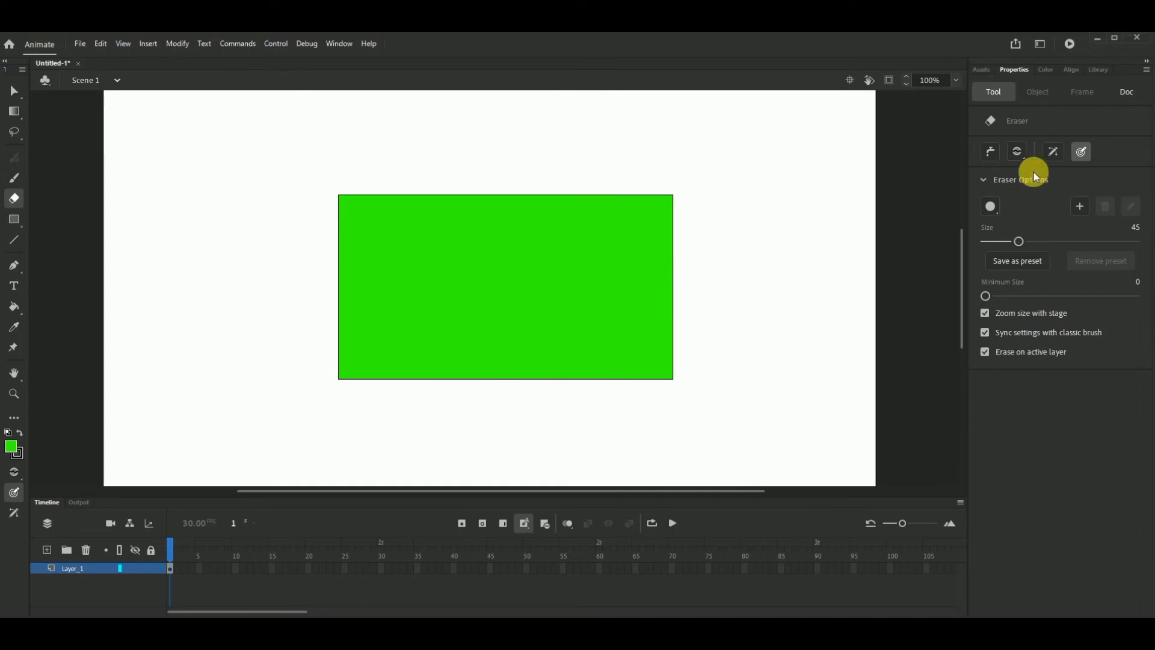
- Switch the Eraser to Erase Fills and erase the fill along the upper part of the rectangle
{"action": "left_click", "coordinate": [1019, 152]}
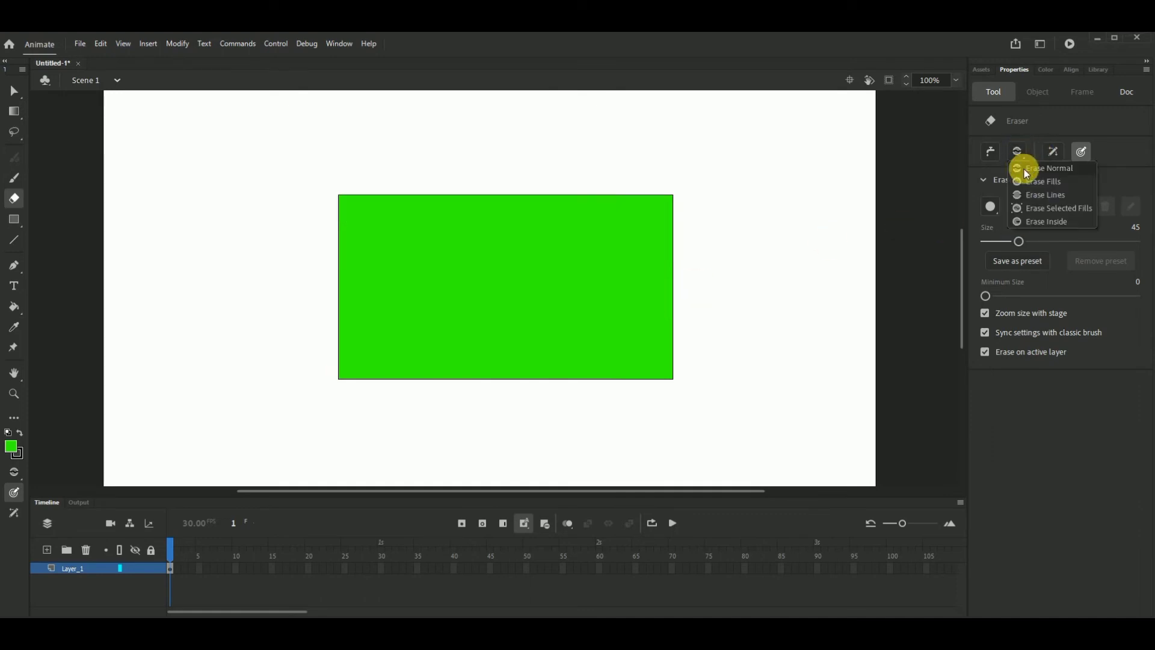
{"action": "left_click", "coordinate": [1031, 181]}
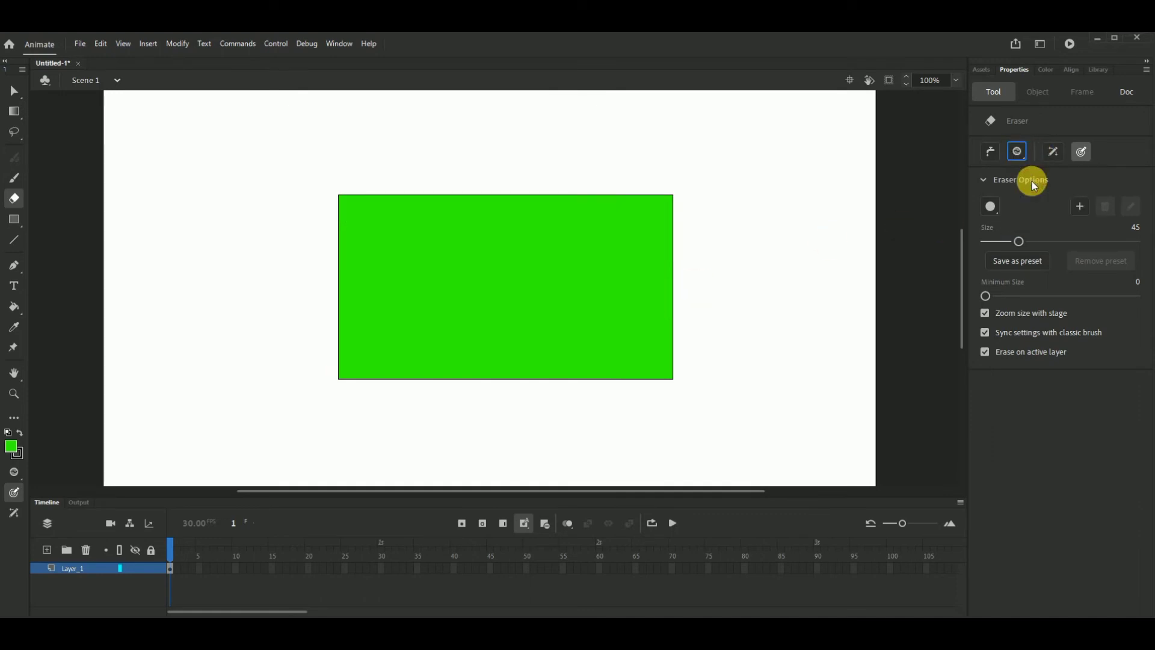
{"action": "mouse_move", "coordinate": [532, 222]}
{"action": "left_mouse_down"}
{"action": "mouse_move", "coordinate": [405, 247]}
{"action": "mouse_move", "coordinate": [376, 223]}
{"action": "left_mouse_up"}
{"action": "mouse_move", "coordinate": [766, 192]}
{"action": "left_mouse_down"}
{"action": "mouse_move", "coordinate": [436, 219]}
{"action": "mouse_move", "coordinate": [300, 262]}
{"action": "mouse_move", "coordinate": [717, 214]}
{"action": "mouse_move", "coordinate": [727, 246]}
{"action": "mouse_move", "coordinate": [390, 236]}
{"action": "mouse_move", "coordinate": [636, 187]}
{"action": "left_mouse_up"}
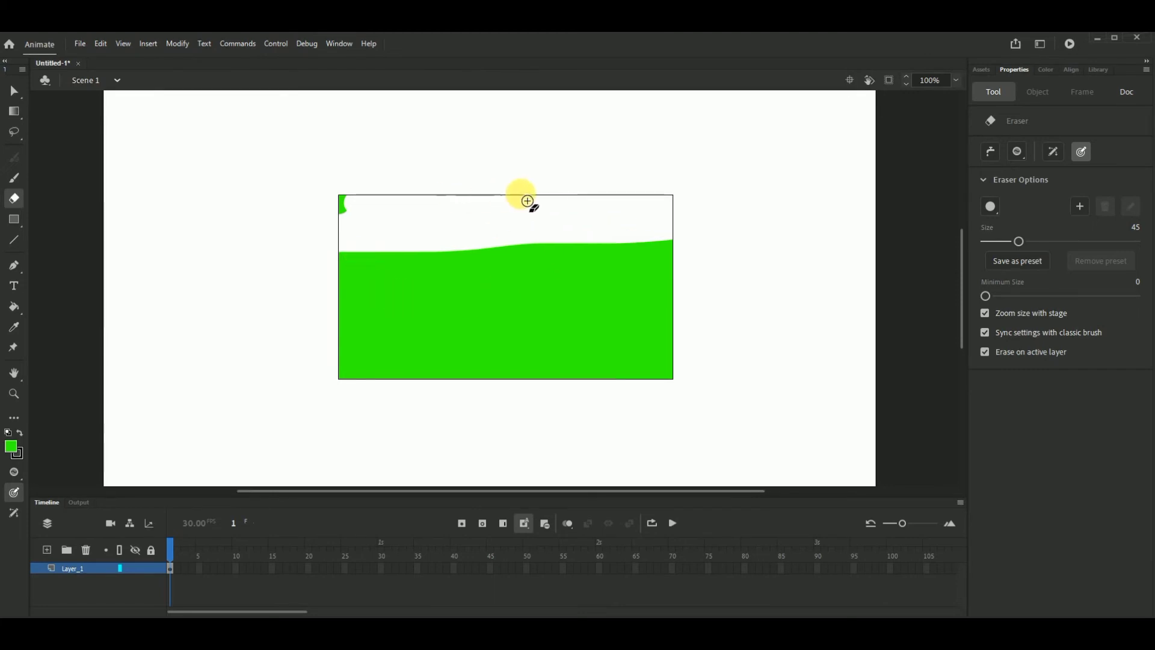
- Undo the fill erasing and, in Erase Lines mode, erase parts of the rectangle's top and left outline
{"action": "left_click", "coordinate": [1022, 155]}
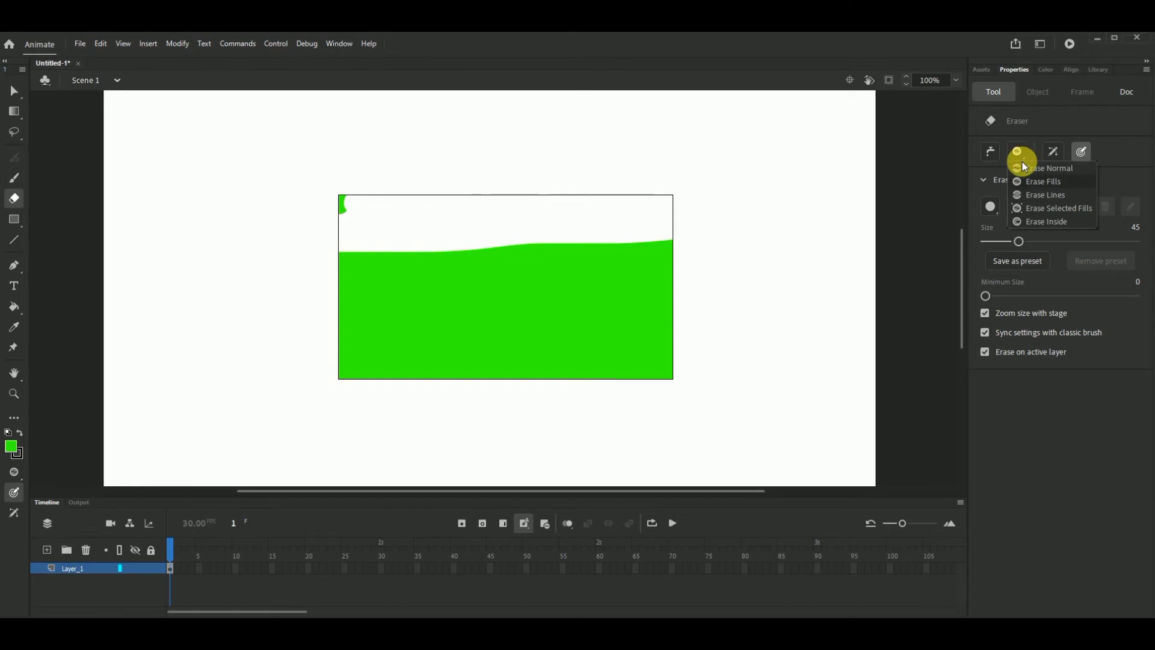
{"action": "left_click", "coordinate": [1033, 196]}
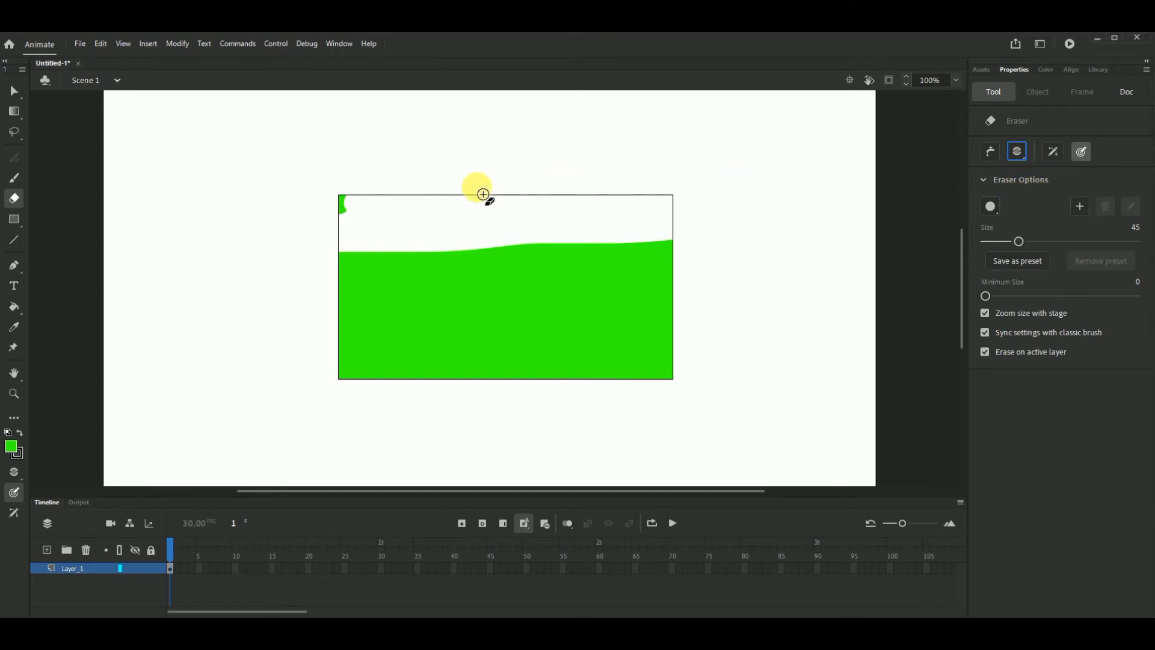
{"action": "key", "text": "ctrl+z"}
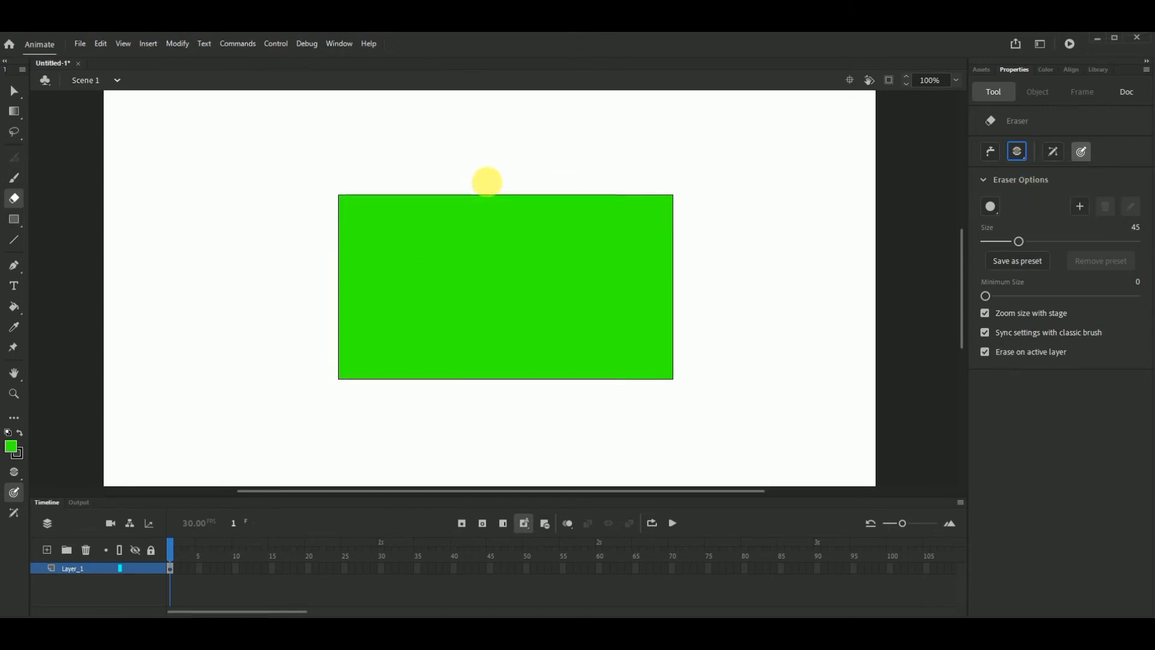
{"action": "mouse_move", "coordinate": [487, 181]}
{"action": "left_mouse_down"}
{"action": "mouse_move", "coordinate": [549, 196]}
{"action": "mouse_move", "coordinate": [505, 201]}
{"action": "mouse_move", "coordinate": [694, 165]}
{"action": "mouse_move", "coordinate": [358, 299]}
{"action": "mouse_move", "coordinate": [283, 240]}
{"action": "left_mouse_up"}
{"action": "key", "text": "ctrl+z"}
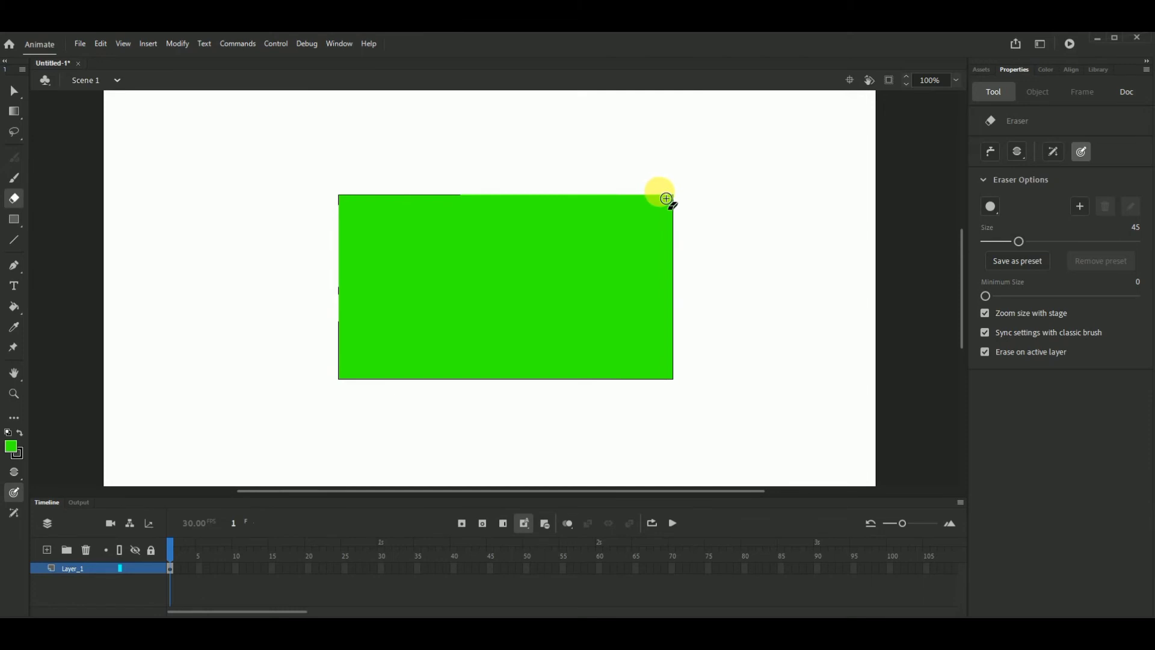
- Keep the Eraser in Erase Lines mode and erase the remaining black outline all around the green rectangle
{"action": "left_click", "coordinate": [1026, 156]}
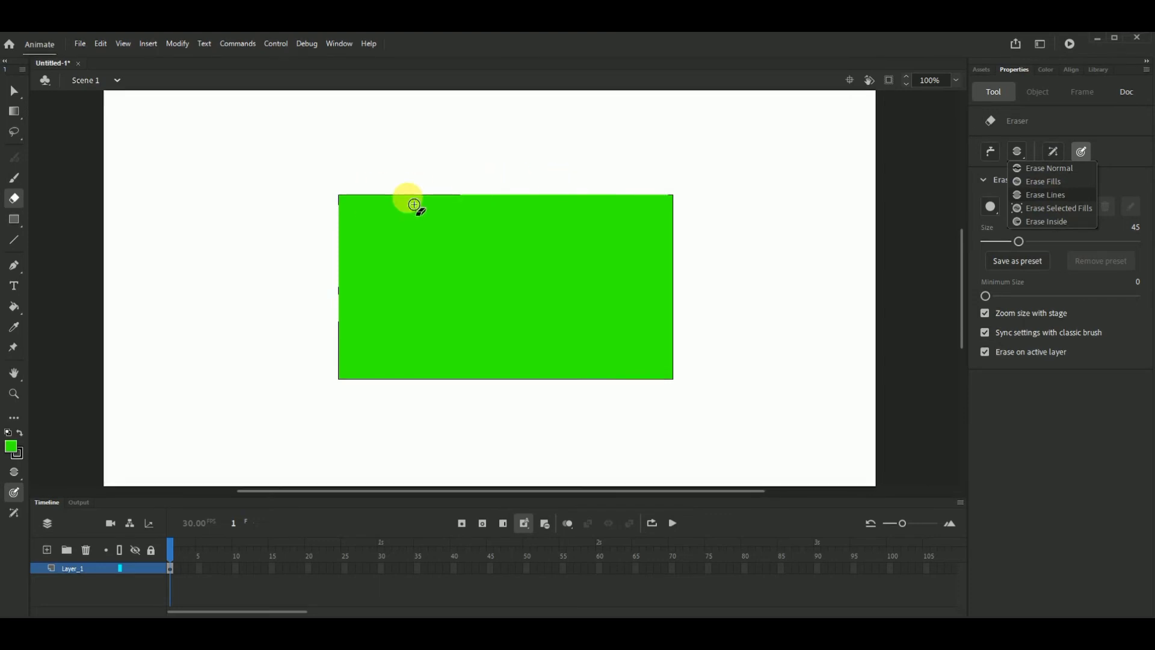
{"action": "mouse_move", "coordinate": [502, 199]}
{"action": "left_mouse_down"}
{"action": "mouse_move", "coordinate": [343, 203]}
{"action": "mouse_move", "coordinate": [364, 395]}
{"action": "mouse_move", "coordinate": [598, 410]}
{"action": "mouse_move", "coordinate": [716, 328]}
{"action": "mouse_move", "coordinate": [698, 190]}
{"action": "mouse_move", "coordinate": [674, 426]}
{"action": "mouse_move", "coordinate": [634, 384]}
{"action": "mouse_move", "coordinate": [739, 374]}
{"action": "left_mouse_up"}
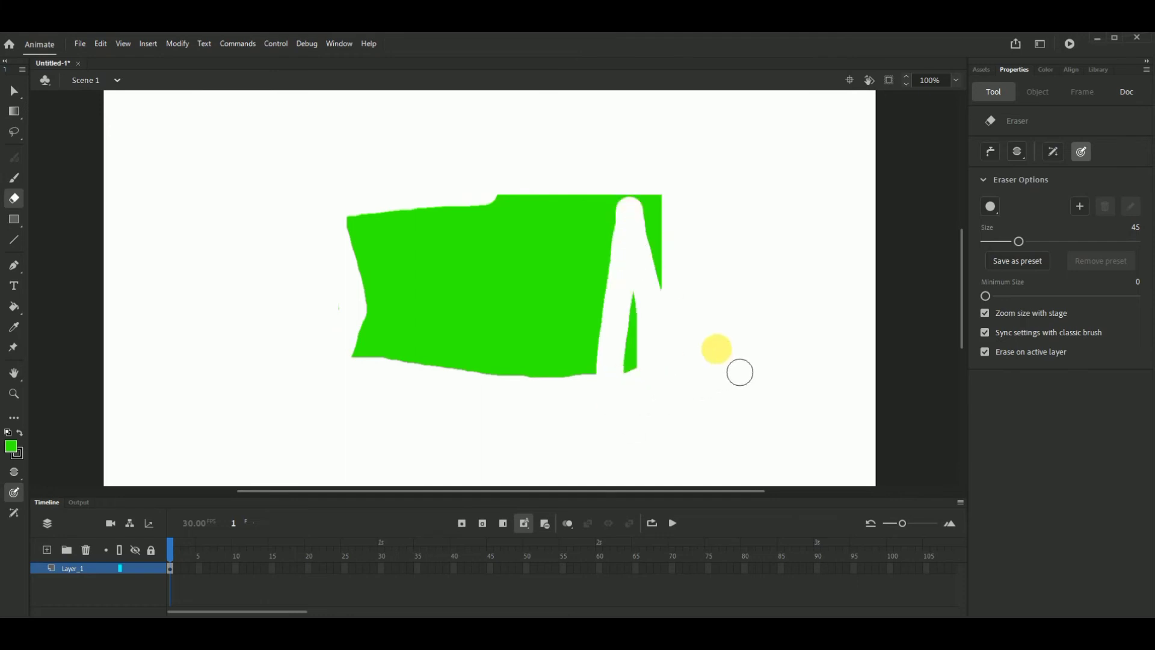
{"action": "key", "text": "ctrl+z"}
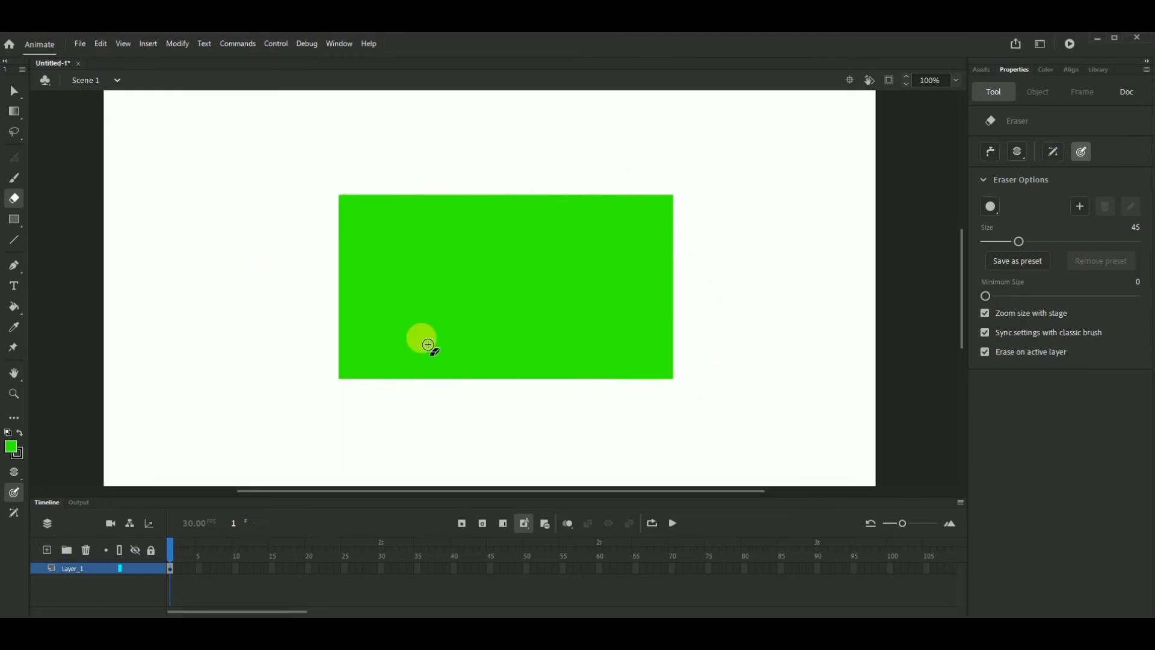
{"action": "left_click", "coordinate": [1022, 155]}
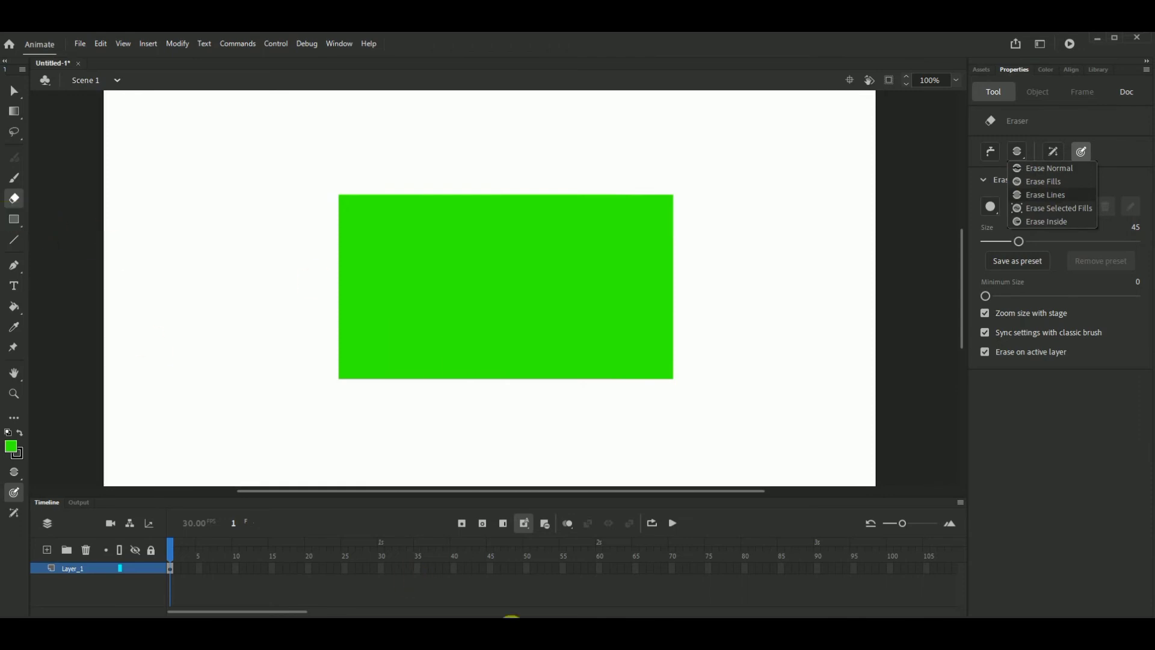
{"action": "key", "text": "Escape"}
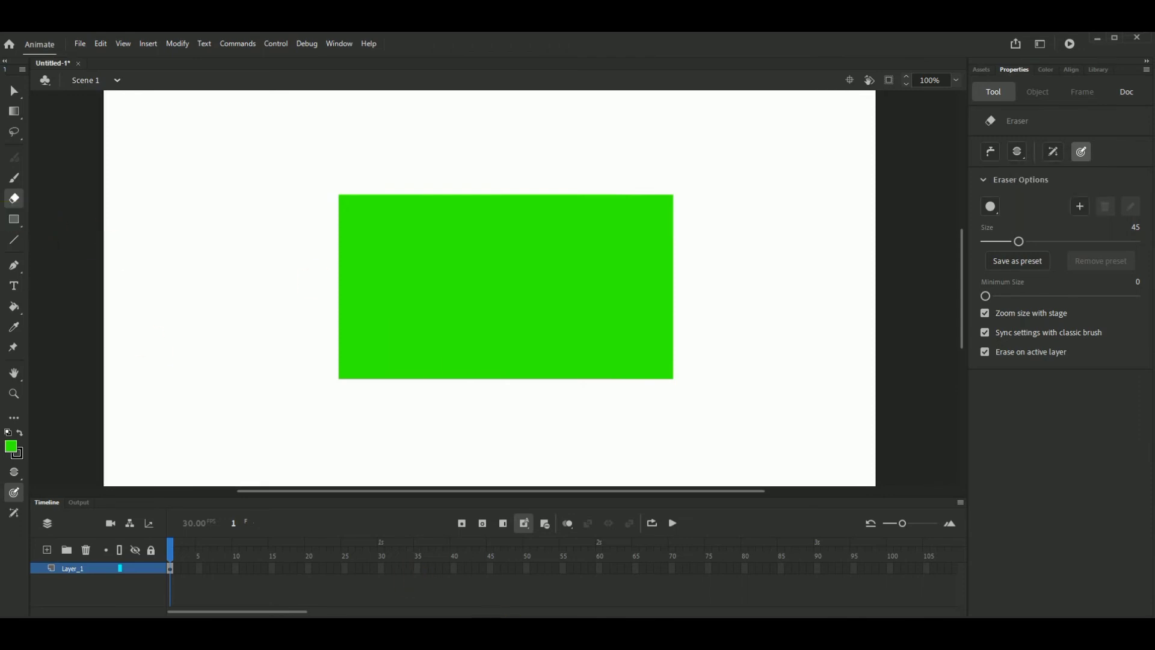
- Draw a tall rectangle primitive about 154 by 311 px, left of the large green rectangle
{"action": "left_click", "coordinate": [15, 220]}
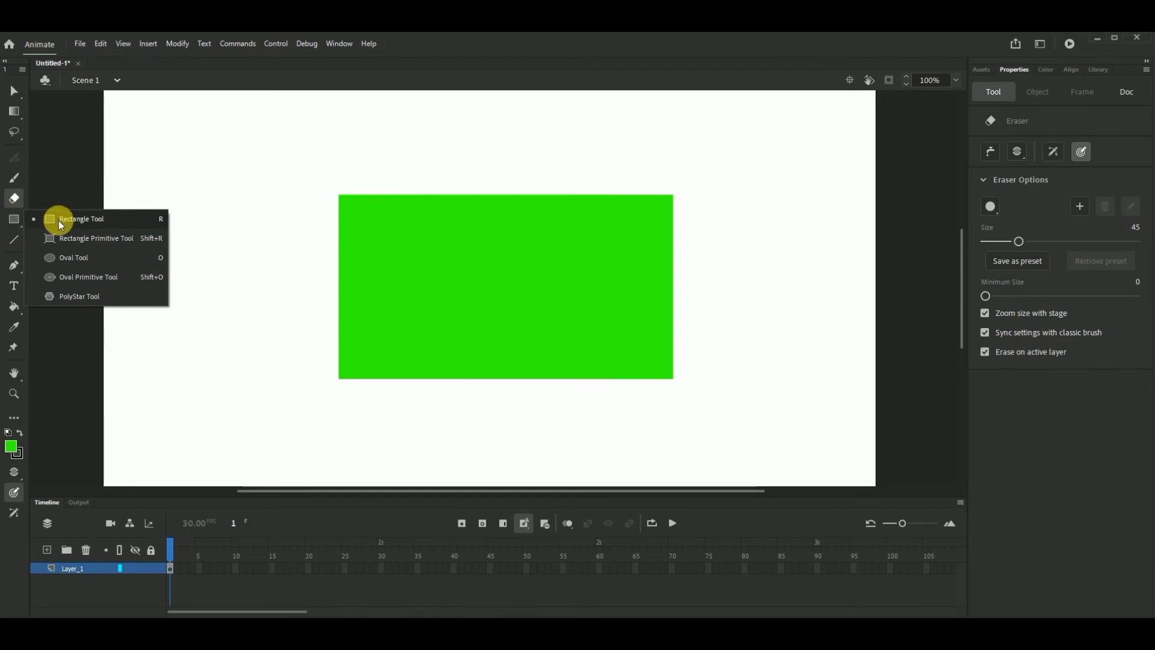
{"action": "left_click", "coordinate": [62, 239]}
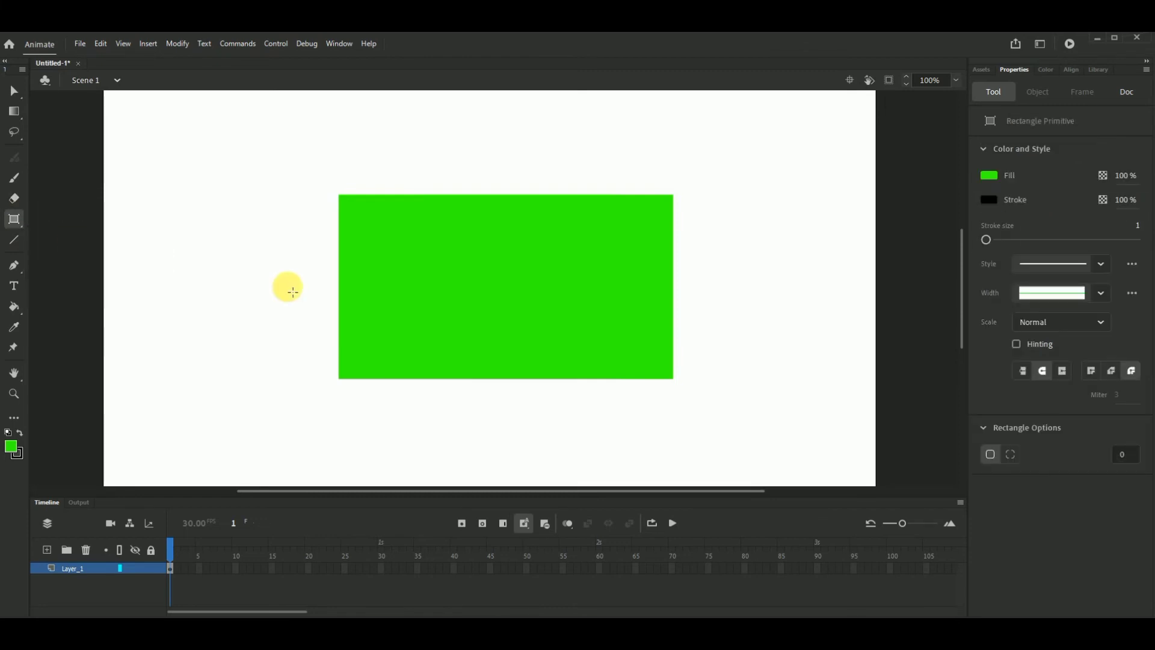
{"action": "left_click_drag", "start_coordinate": [201, 187], "coordinate": [229, 245]}
{"action": "left_click_drag", "start_coordinate": [254, 289], "coordinate": [294, 376]}
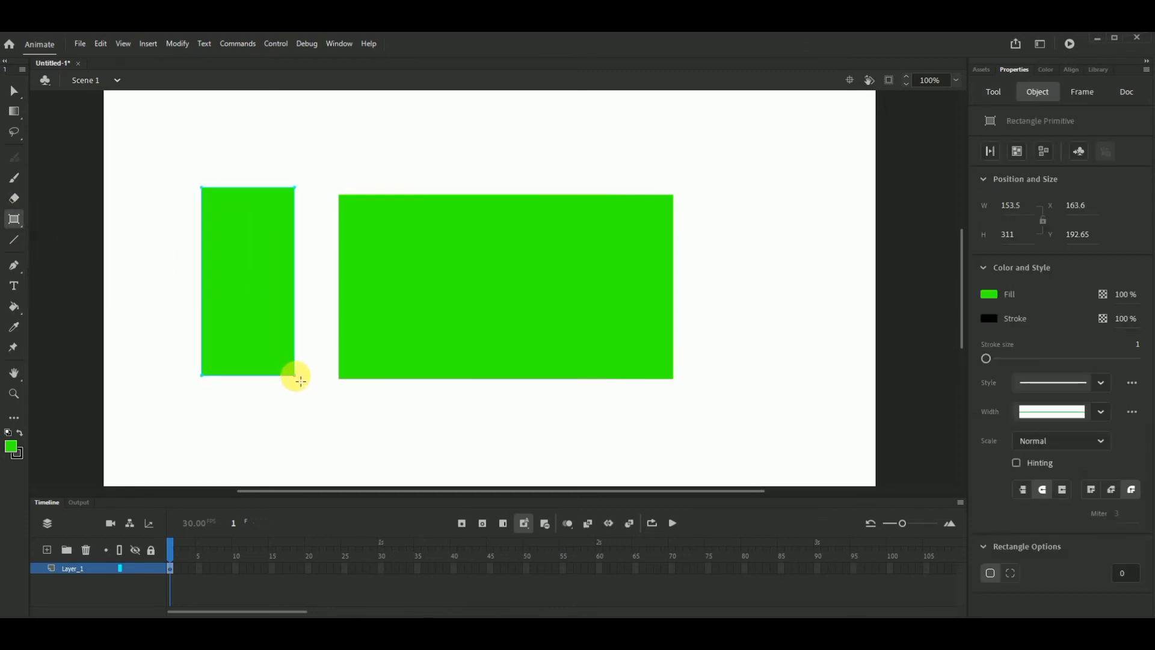
- Draw a flat horizontal oval above the large rectangle's upper-left part with the Oval tool
{"action": "left_click", "coordinate": [8, 223]}
{"action": "left_click", "coordinate": [62, 258]}
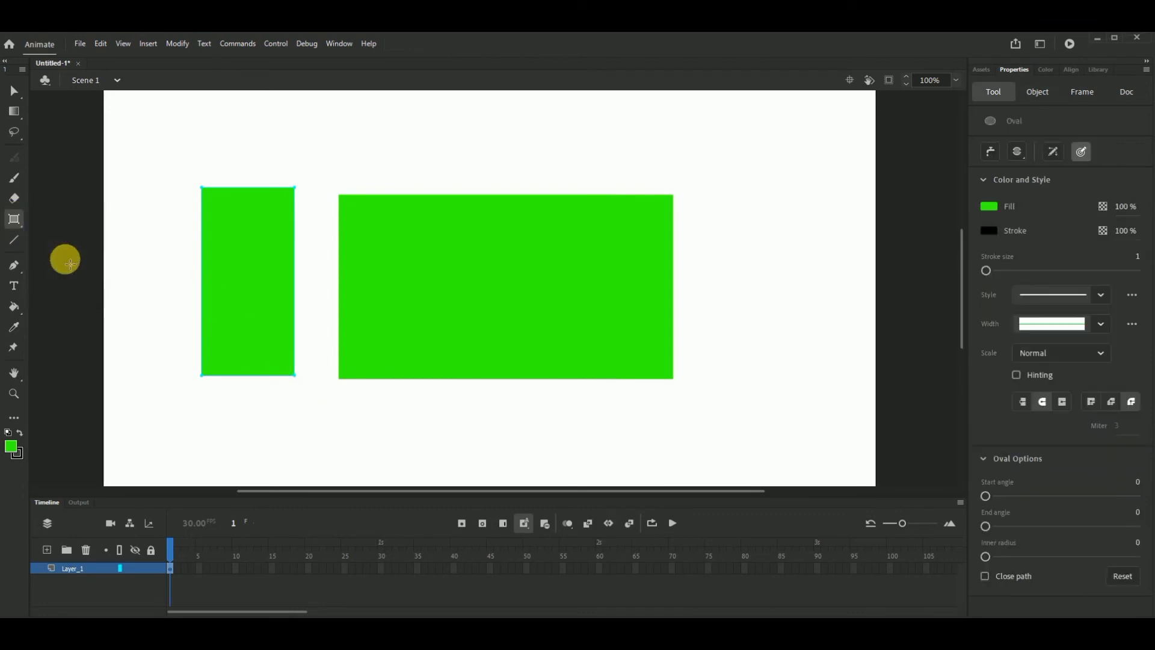
{"action": "left_click_drag", "start_coordinate": [332, 123], "coordinate": [471, 180]}
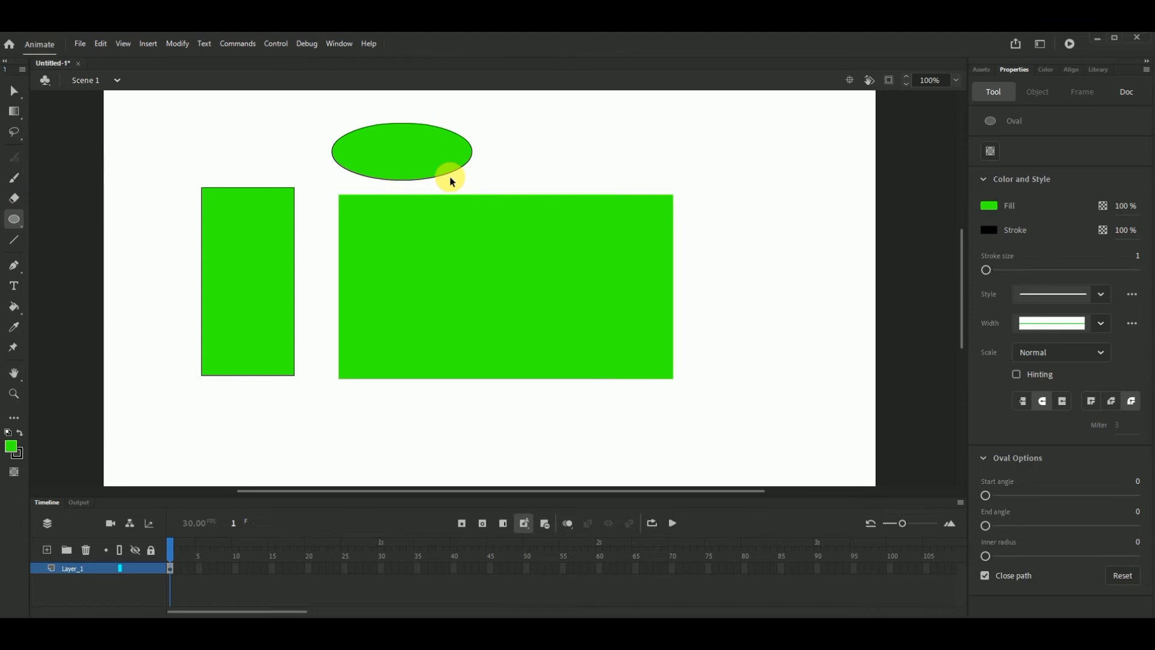
- Undo the oval, both rectangles and the earlier quadrilateral edits until the undistorted green square is back on the stage
{"action": "key", "text": "ctrl+z"}
{"action": "key", "text": "ctrl+z"}
{"action": "key", "text": "ctrl+z"}
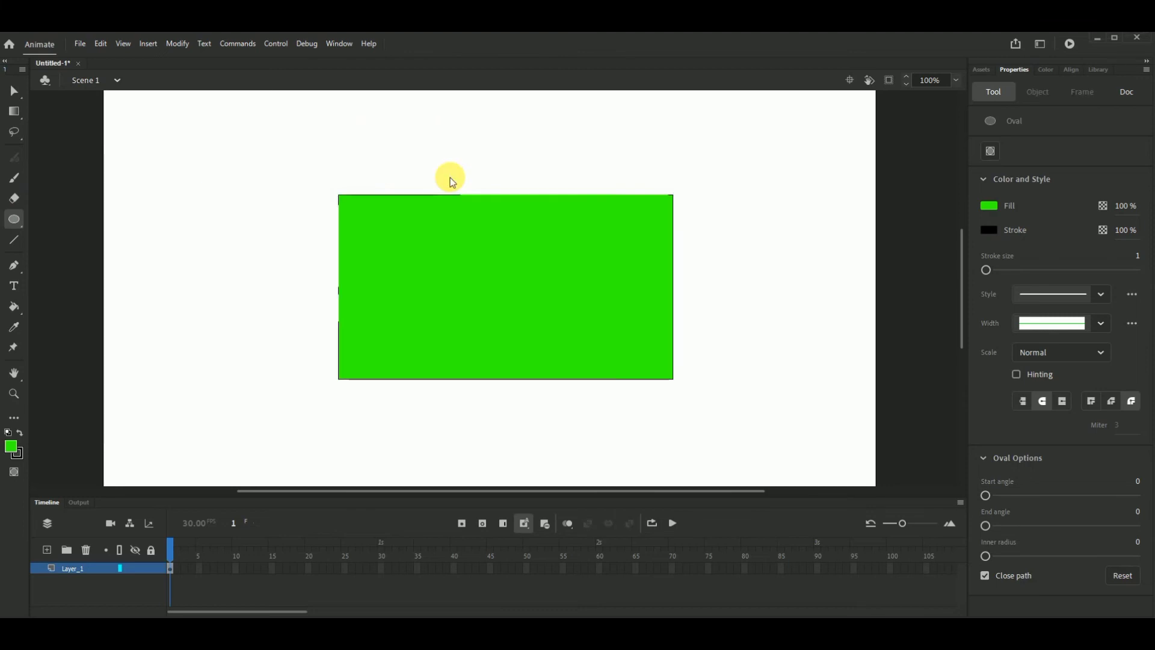
{"action": "key", "text": "ctrl+z"}
{"action": "key", "text": "ctrl+z"}
{"action": "key", "text": "ctrl+z"}
{"action": "key", "text": "ctrl+z"}
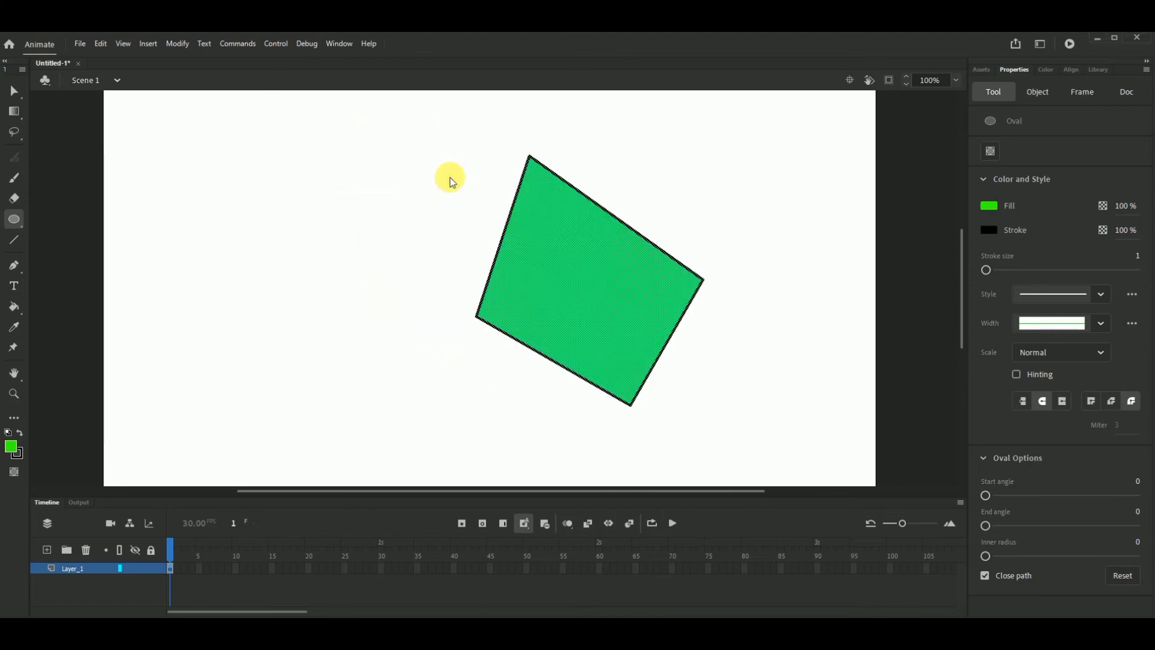
{"action": "key", "text": "ctrl+z"}
{"action": "key", "text": "ctrl+z"}
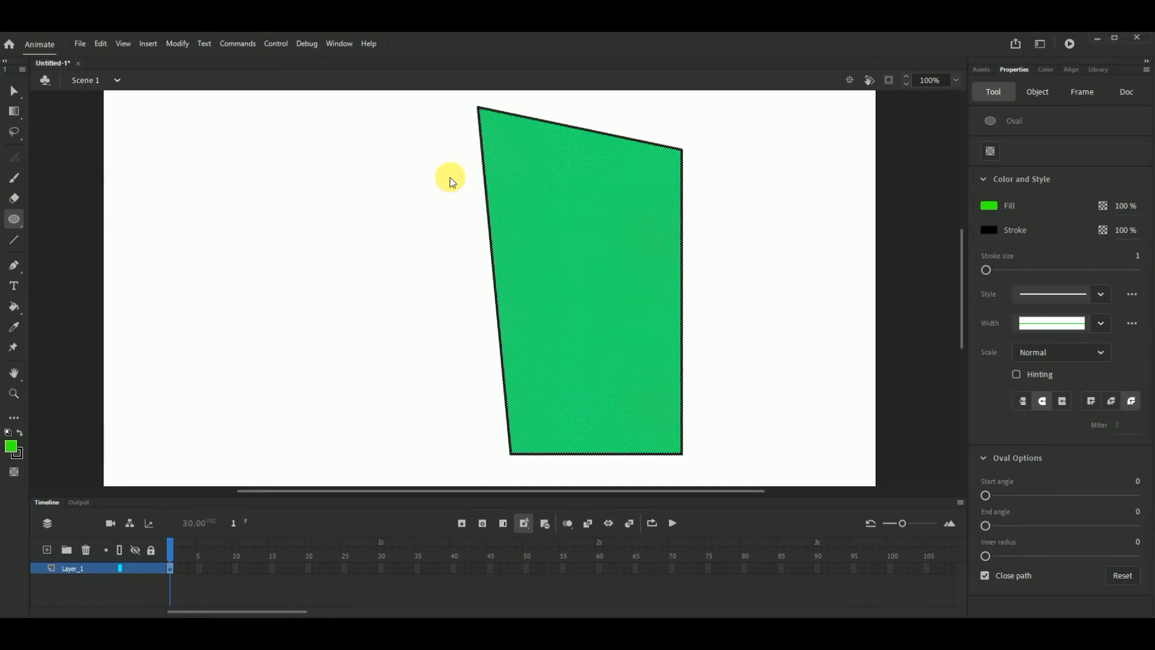
{"action": "key", "text": "ctrl+z"}
{"action": "key", "text": "ctrl+z"}
{"action": "key", "text": "ctrl+z"}
{"action": "key", "text": "ctrl+z"}
{"action": "key", "text": "ctrl+z"}
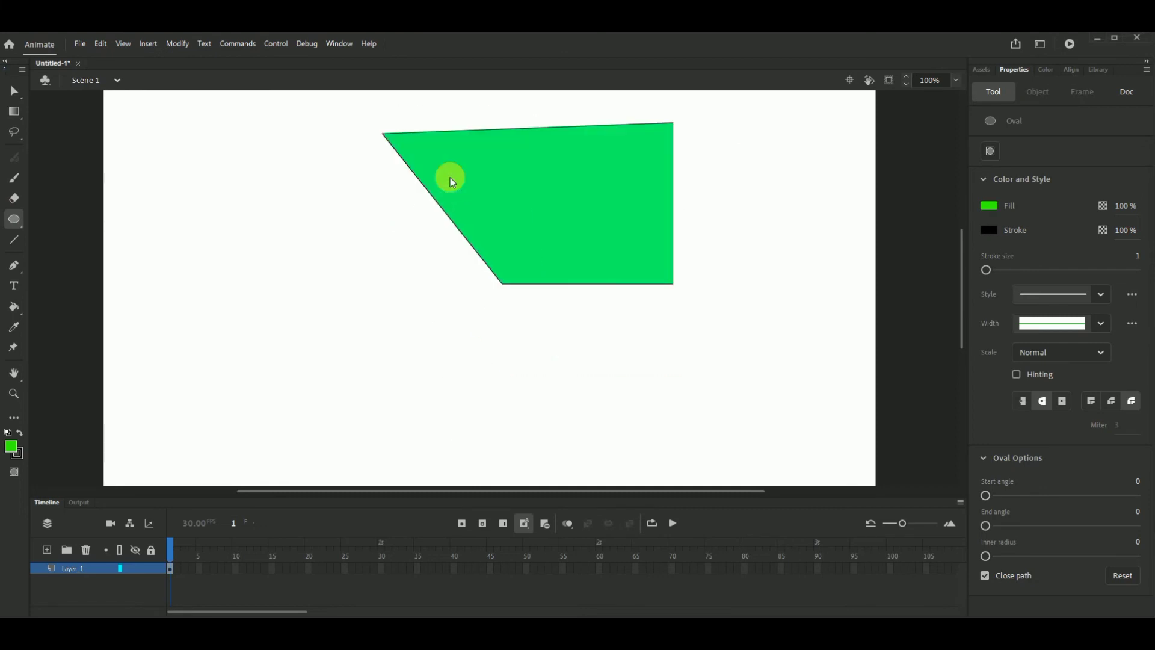
{"action": "key", "text": "ctrl+z"}
{"action": "key", "text": "ctrl+z"}
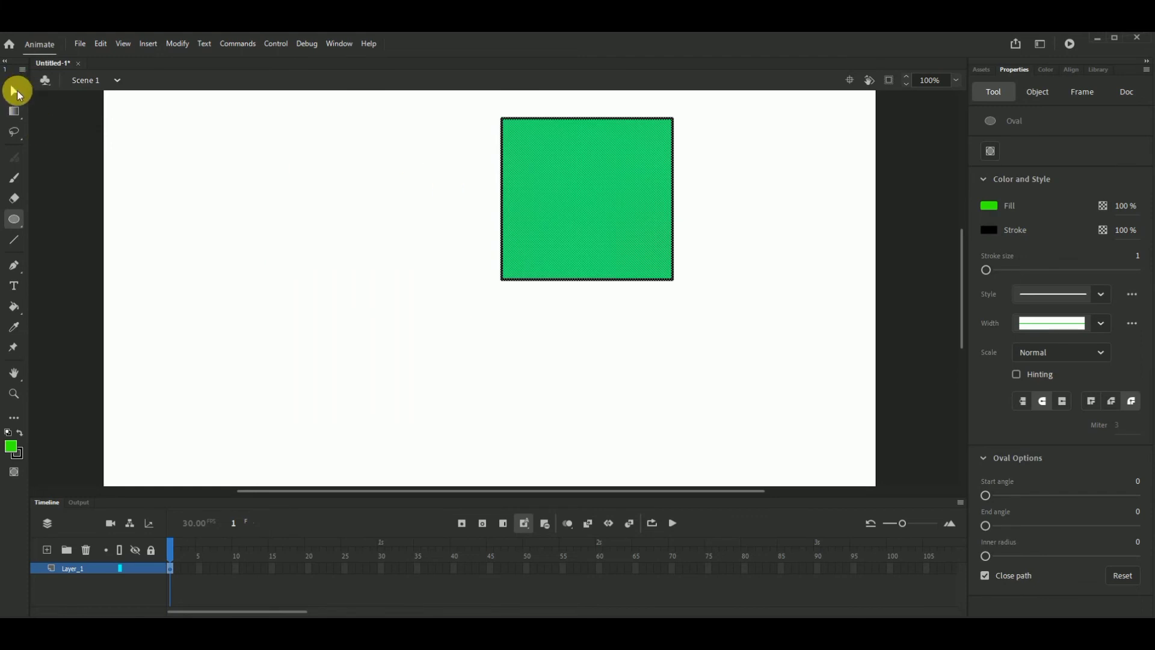
- Select the whole green square together with its outline and delete it from the stage
{"action": "left_click", "coordinate": [14, 90]}
{"action": "left_click_drag", "start_coordinate": [462, 108], "coordinate": [786, 365]}
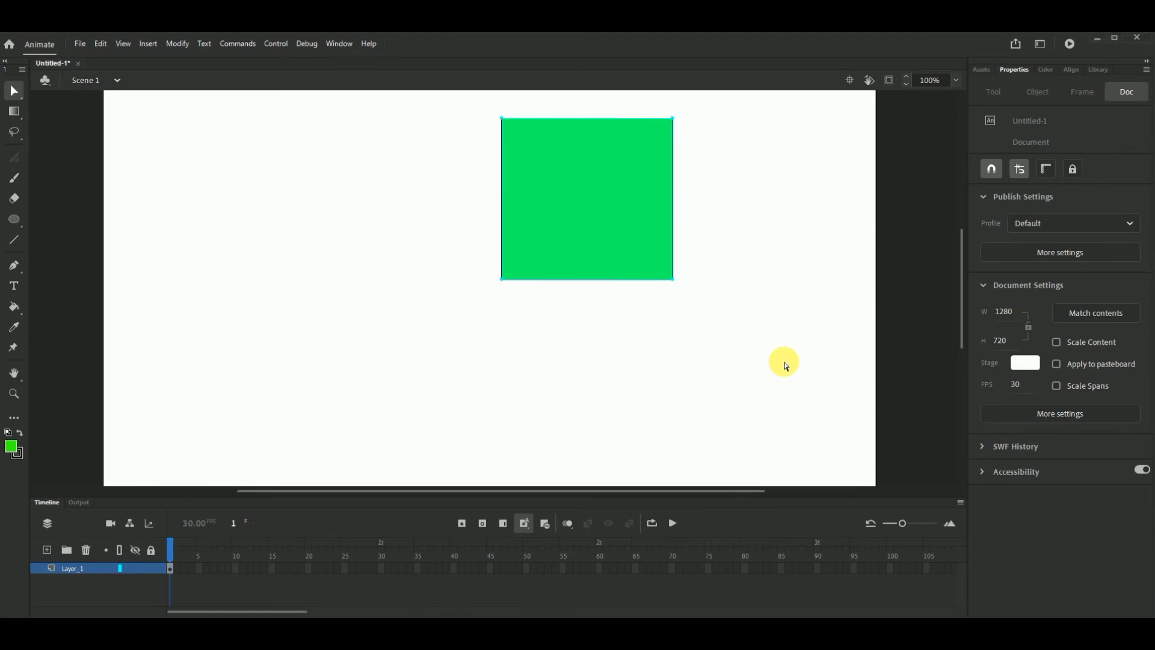
{"action": "key", "text": "Delete"}
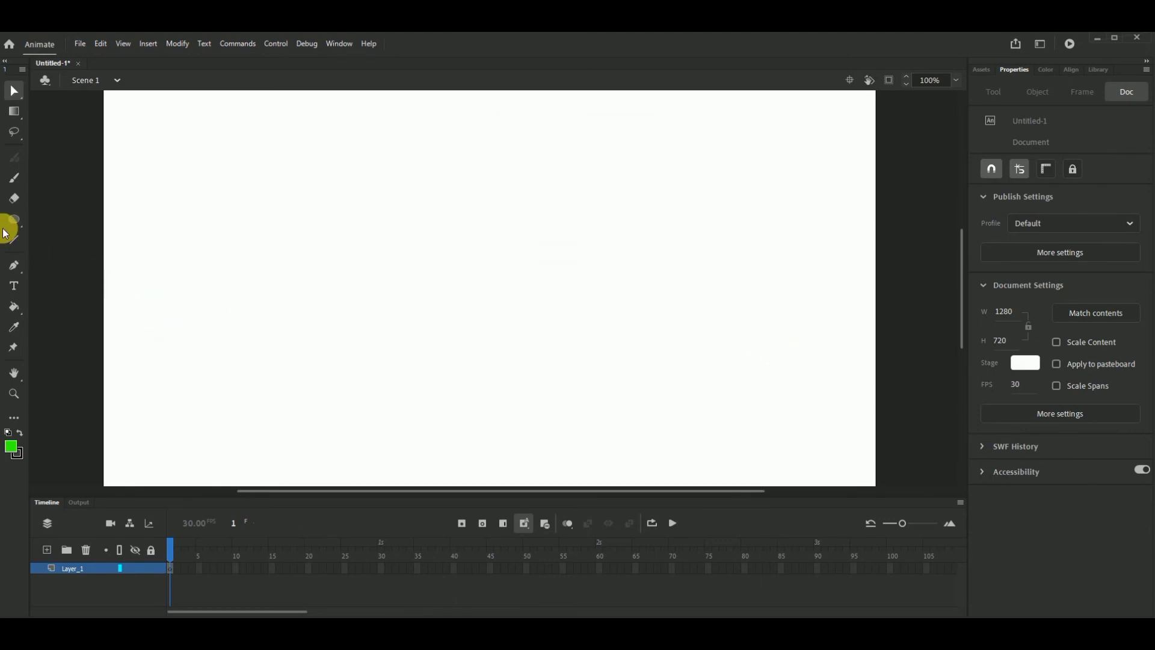
- Draw four thin black lines with the Line tool at stroke size 1: three nearly horizontal ones and one diagonal crossing them
{"action": "left_click", "coordinate": [16, 242]}
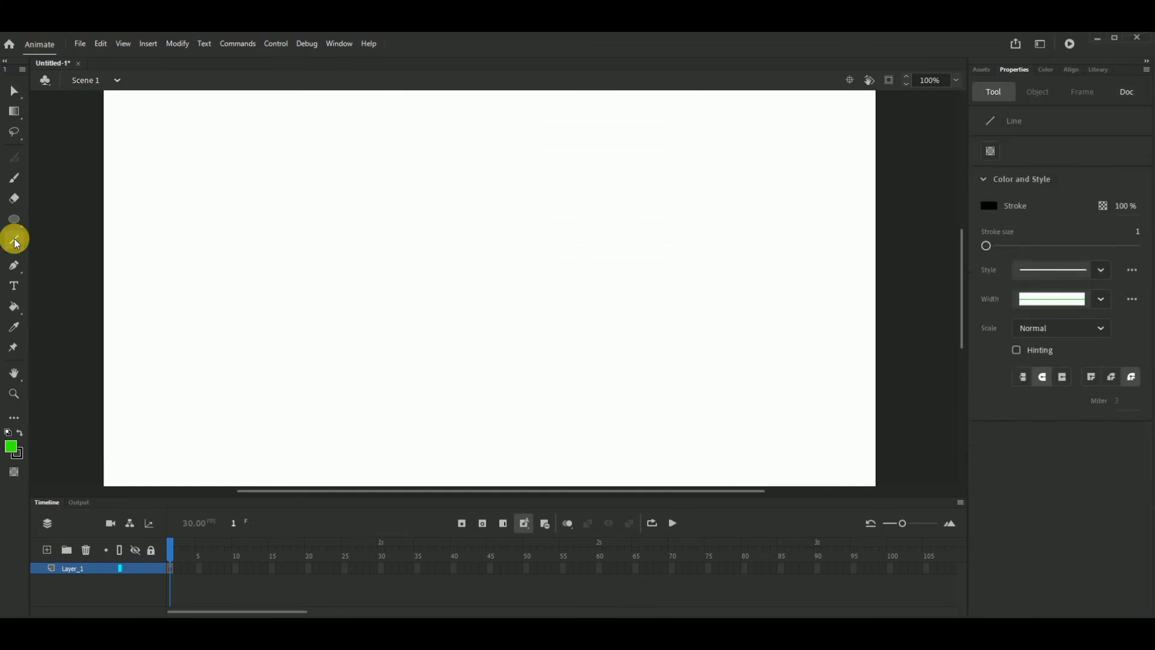
{"action": "mouse_move", "coordinate": [292, 205]}
{"action": "left_mouse_down"}
{"action": "mouse_move", "coordinate": [659, 201]}
{"action": "mouse_move", "coordinate": [668, 294]}
{"action": "mouse_move", "coordinate": [684, 175]}
{"action": "left_mouse_up"}
{"action": "left_click_drag", "start_coordinate": [232, 295], "coordinate": [633, 278]}
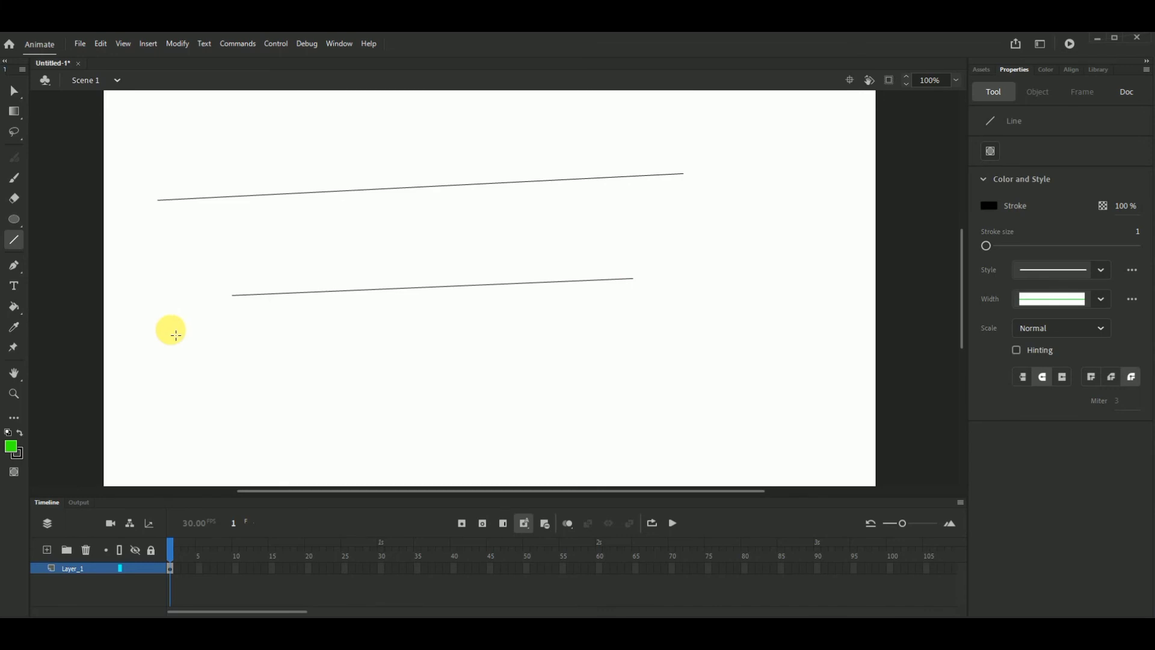
{"action": "left_click_drag", "start_coordinate": [176, 335], "coordinate": [711, 326]}
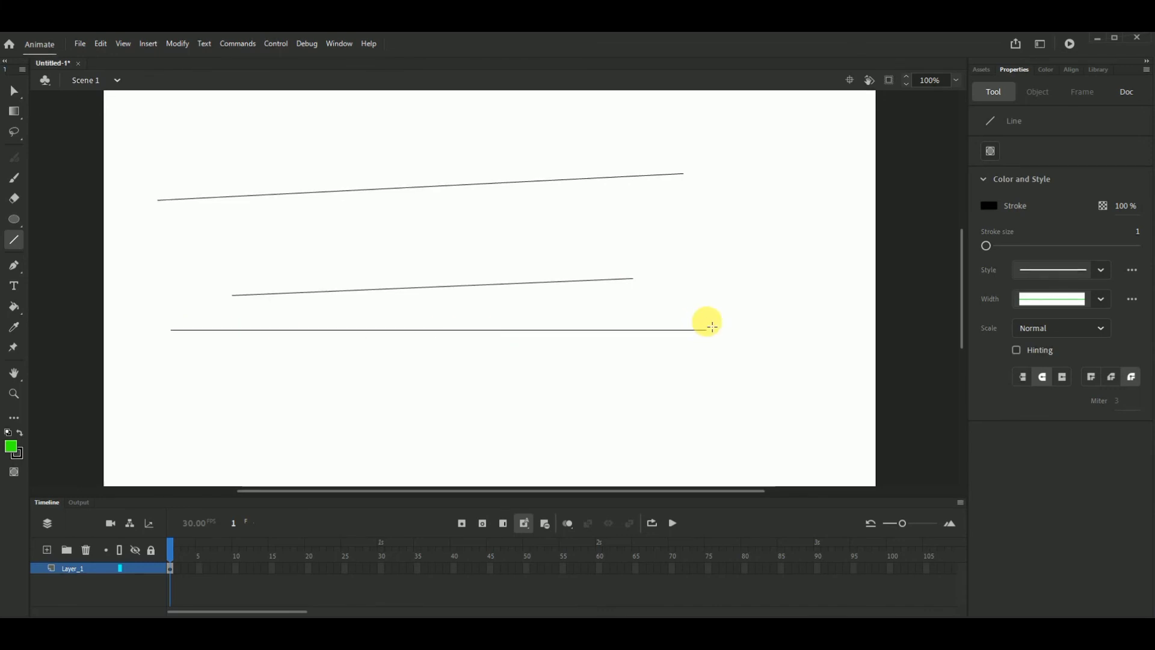
{"action": "left_click_drag", "start_coordinate": [181, 353], "coordinate": [572, 145]}
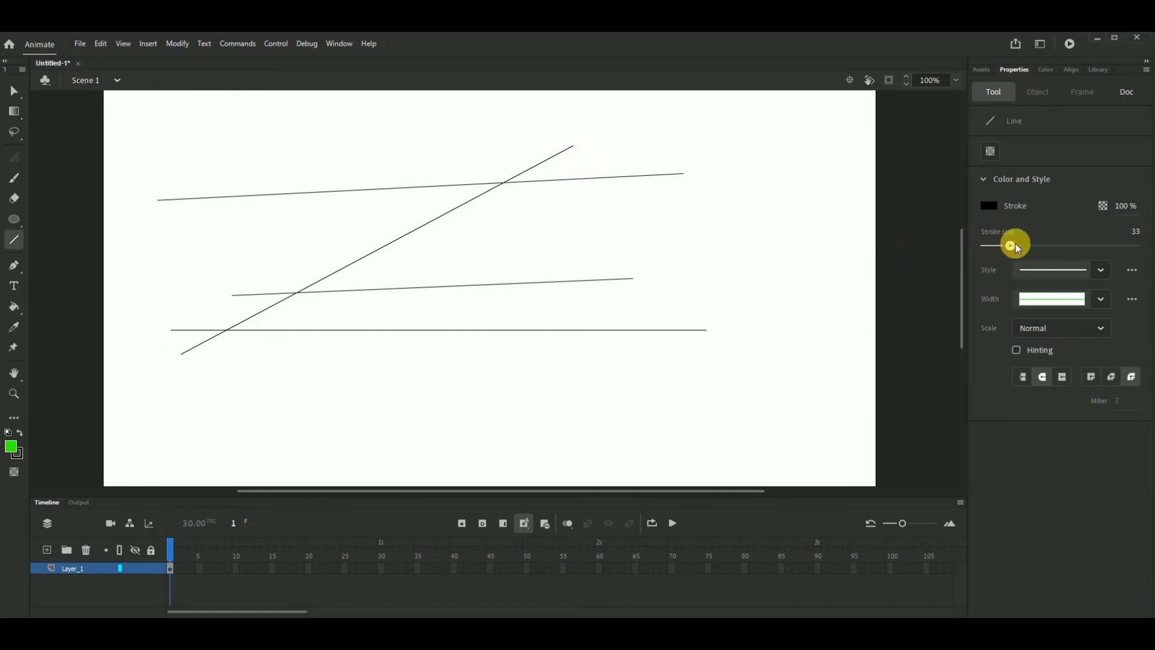
- Set the line stroke size to 7 and draw two thick diagonal lines rising to the right across the lower part of the stage
{"action": "mouse_move", "coordinate": [1016, 244]}
{"action": "left_mouse_down"}
{"action": "mouse_move", "coordinate": [1001, 243]}
{"action": "mouse_move", "coordinate": [1037, 239]}
{"action": "mouse_move", "coordinate": [991, 247]}
{"action": "left_mouse_up"}
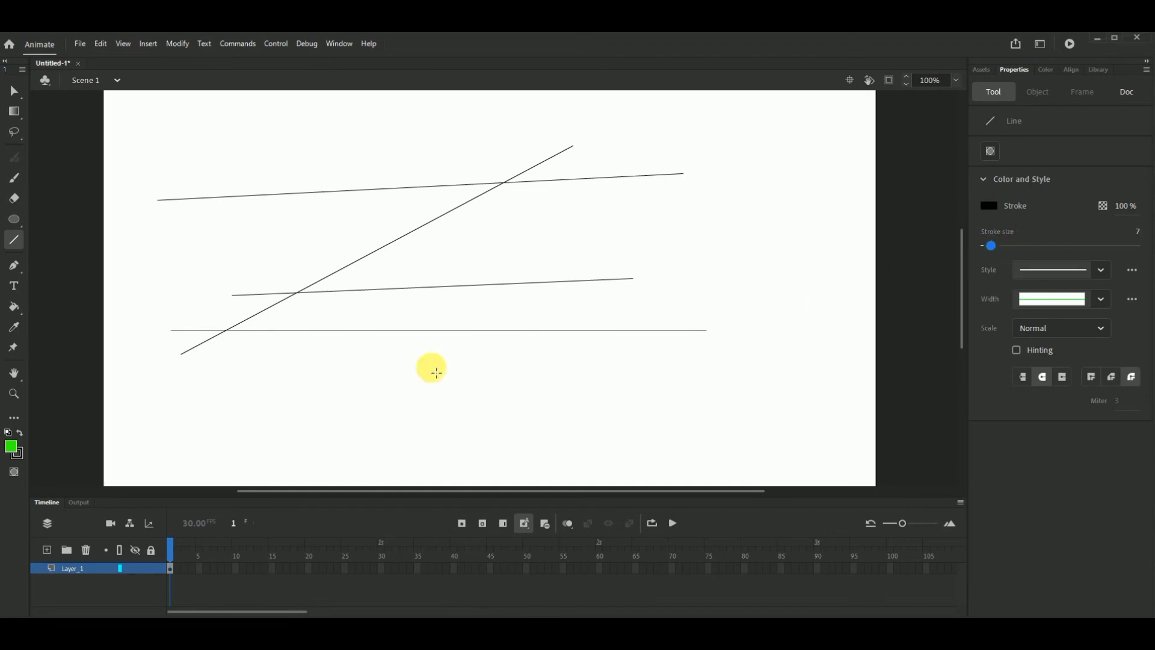
{"action": "left_click_drag", "start_coordinate": [357, 380], "coordinate": [665, 240]}
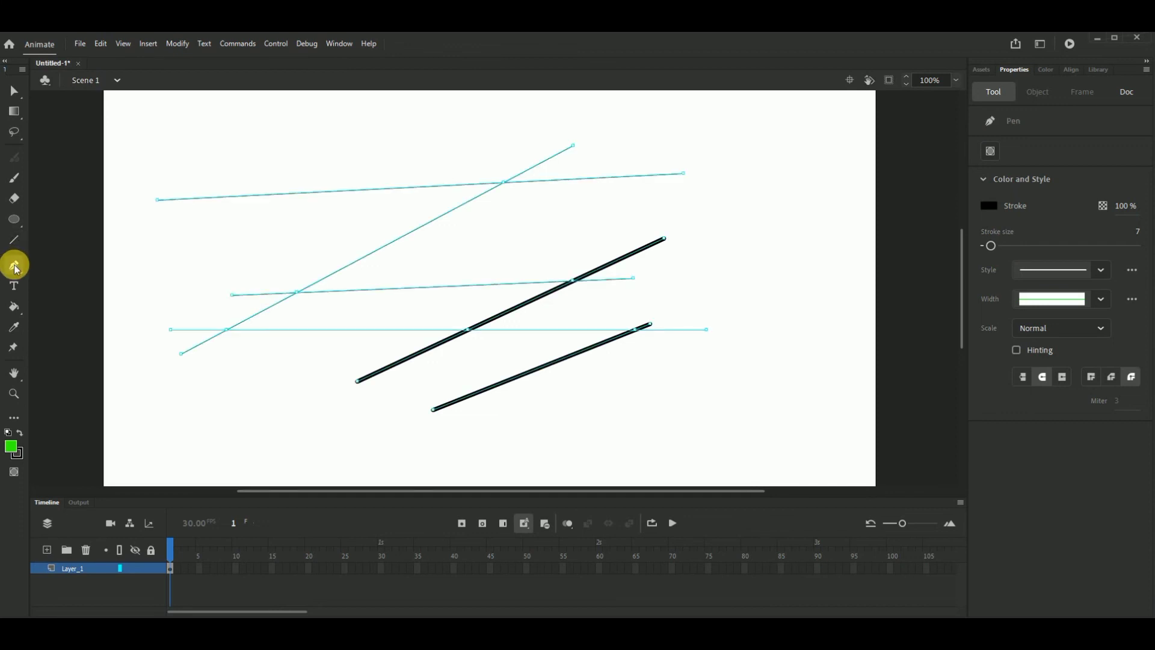
- Undo all the drawn lines and the earlier deletion until the green square is back on the stage
{"action": "key", "text": "ctrl"}
{"action": "key", "text": "ctrl+z"}
{"action": "key", "text": "ctrl+z"}
{"action": "key", "text": "ctrl+z"}
{"action": "key", "text": "ctrl+z"}
{"action": "key", "text": "ctrl+z"}
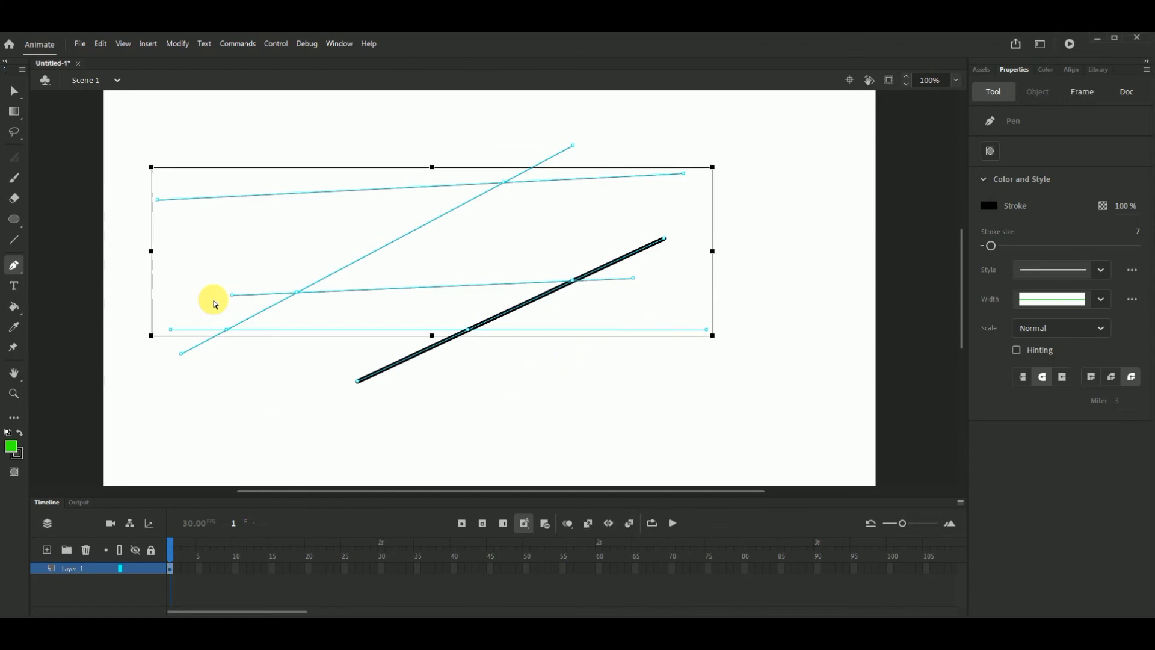
{"action": "key", "text": "ctrl+z"}
{"action": "key", "text": "ctrl+z"}
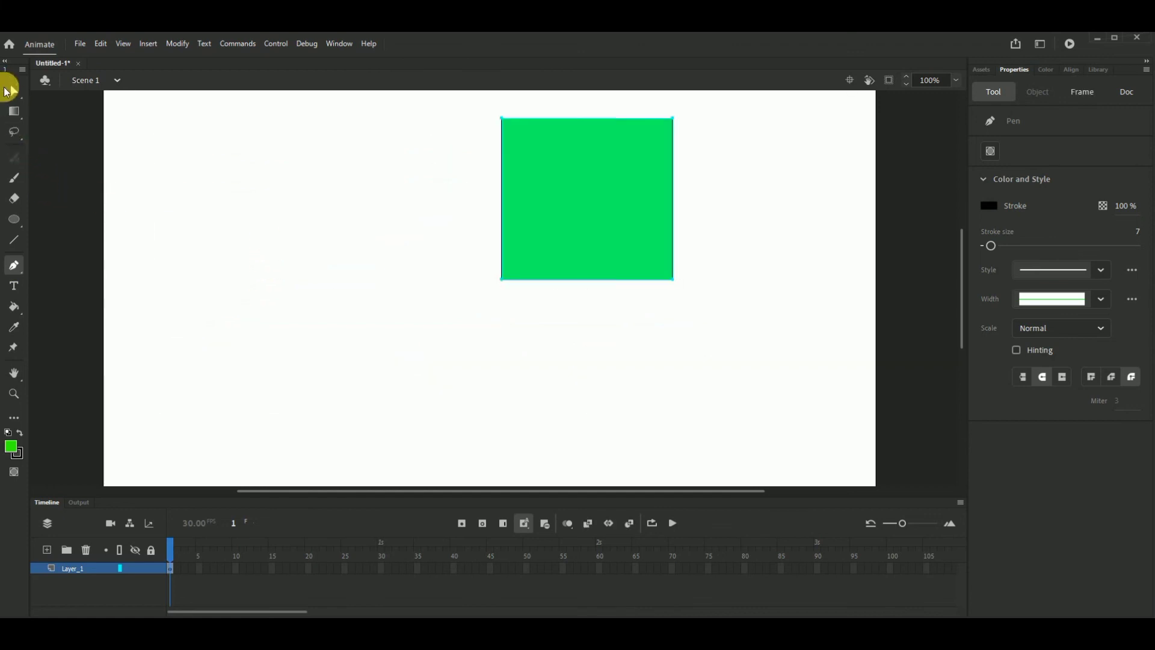
- Select the restored green square with the Selection tool and delete it to leave the stage empty
{"action": "left_click", "coordinate": [14, 87]}
{"action": "left_click_drag", "start_coordinate": [477, 108], "coordinate": [744, 349]}
{"action": "key", "text": "Delete"}
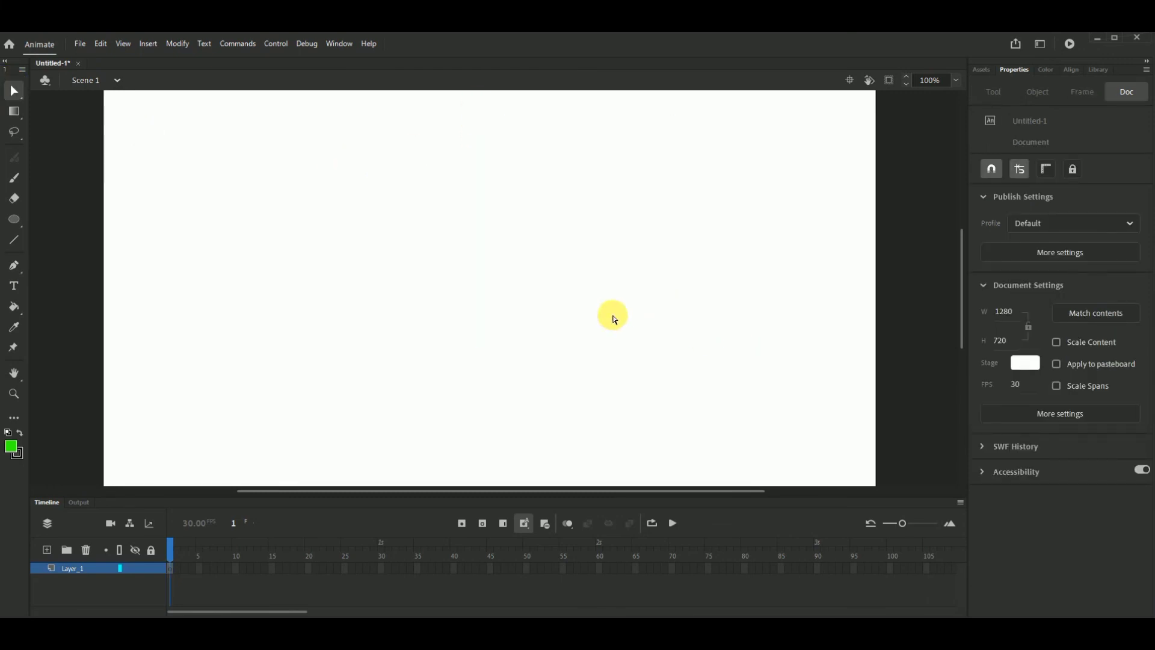